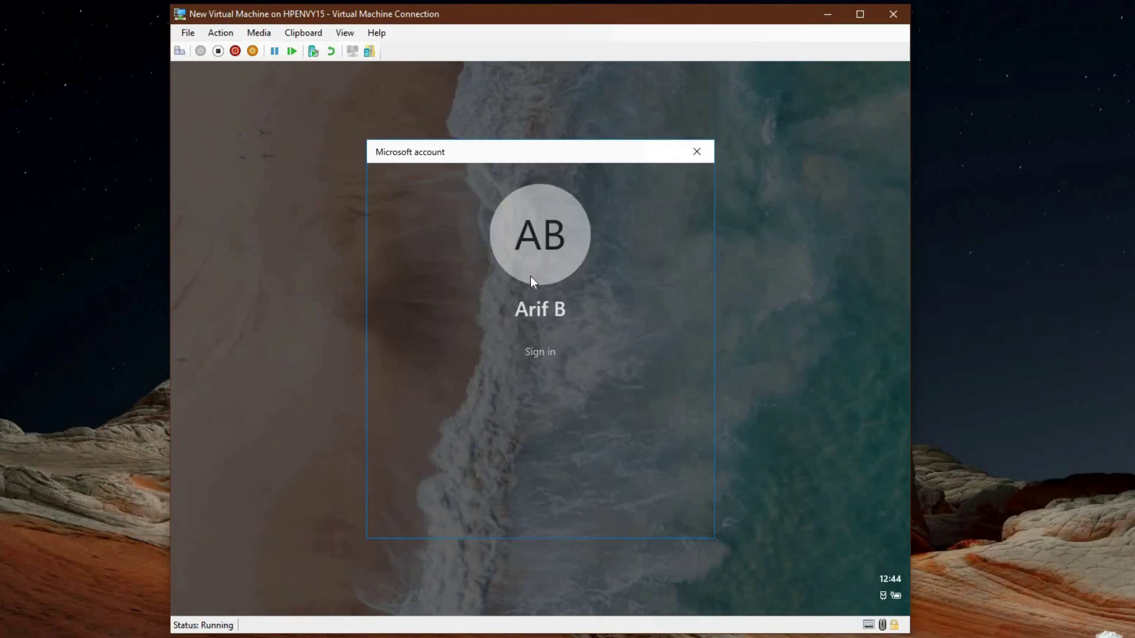
Step: Sign in to the virtual machine by entering the Microsoft account password
{"action": "left_click", "coordinate": [536, 353]}
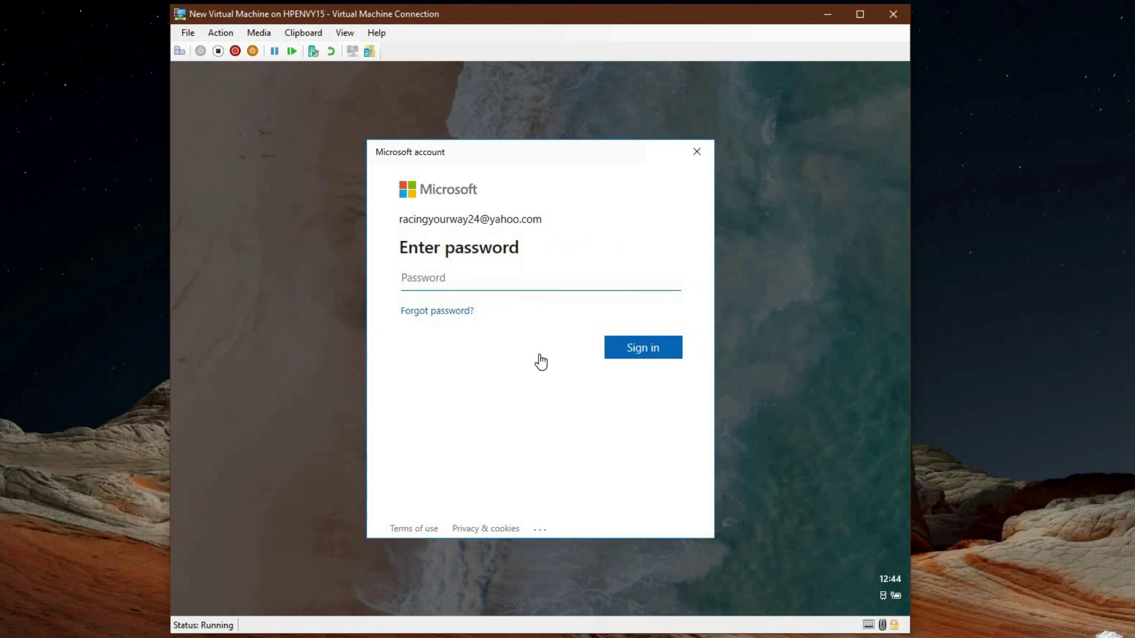
{"action": "type", "text": "**************"}
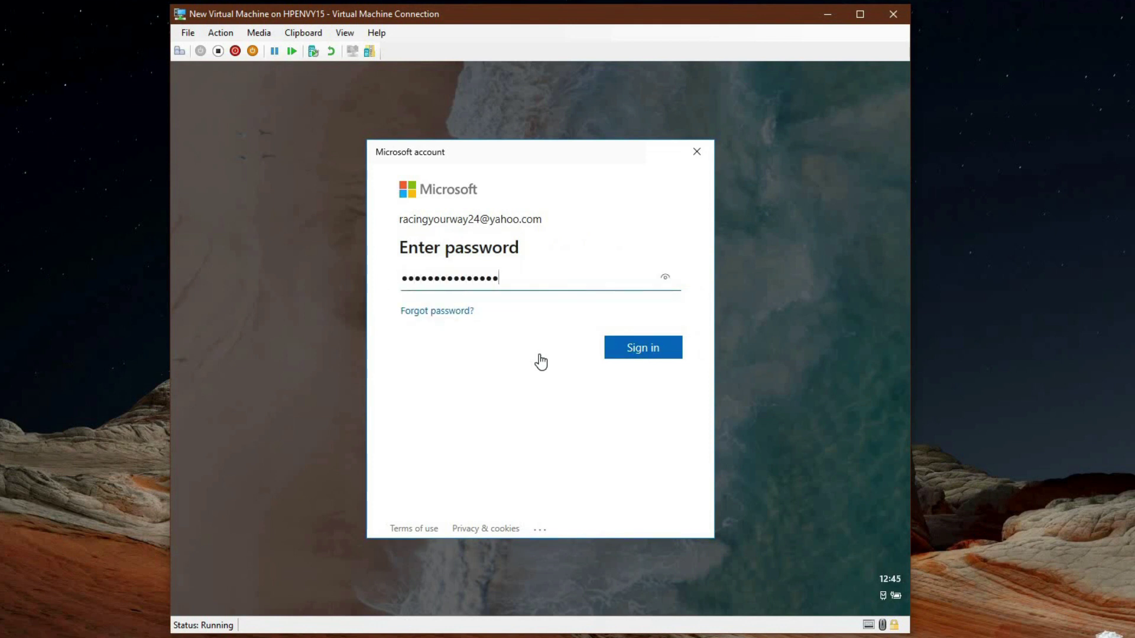
{"action": "key", "text": "Return"}
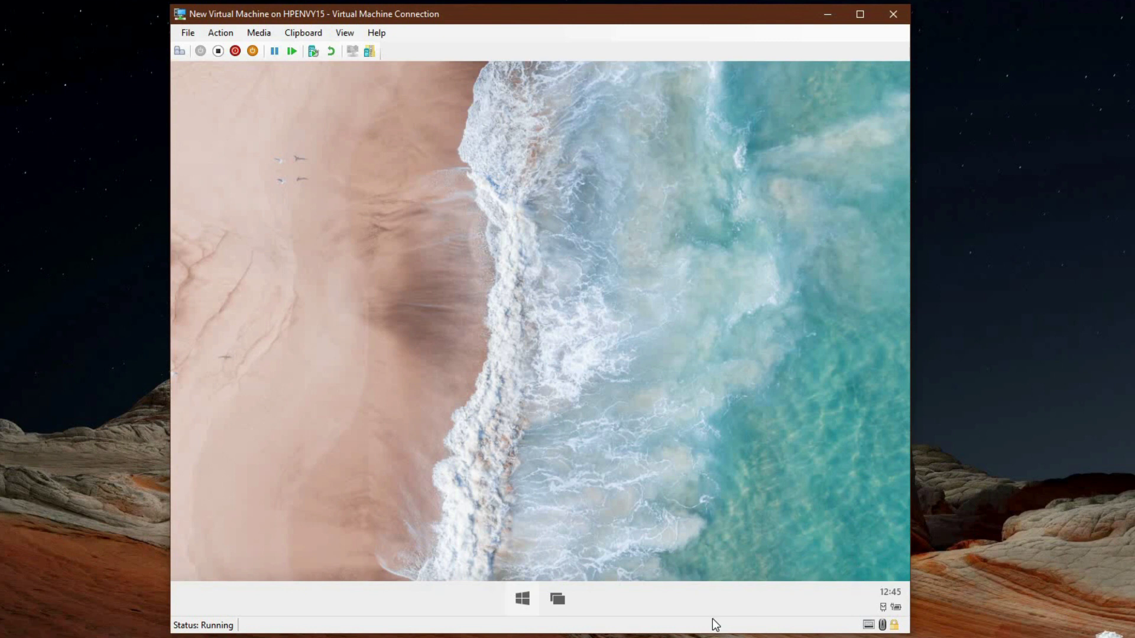
Step: Raise the system volume to its maximum in the quick settings
{"action": "left_click", "coordinate": [890, 604]}
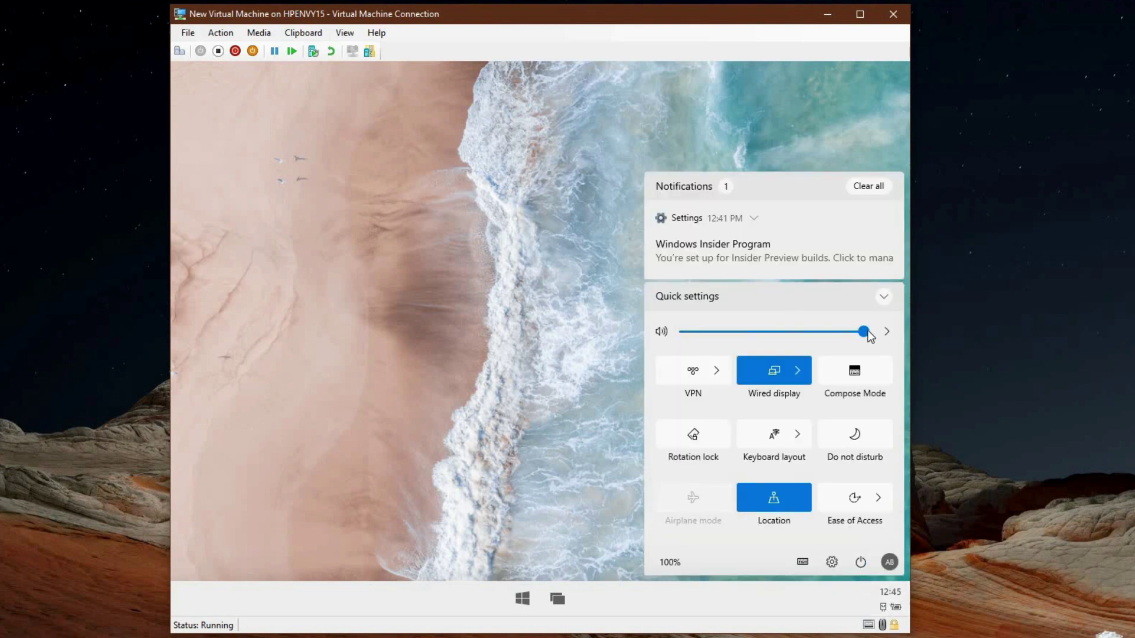
{"action": "left_click_drag", "start_coordinate": [703, 331], "coordinate": [878, 335]}
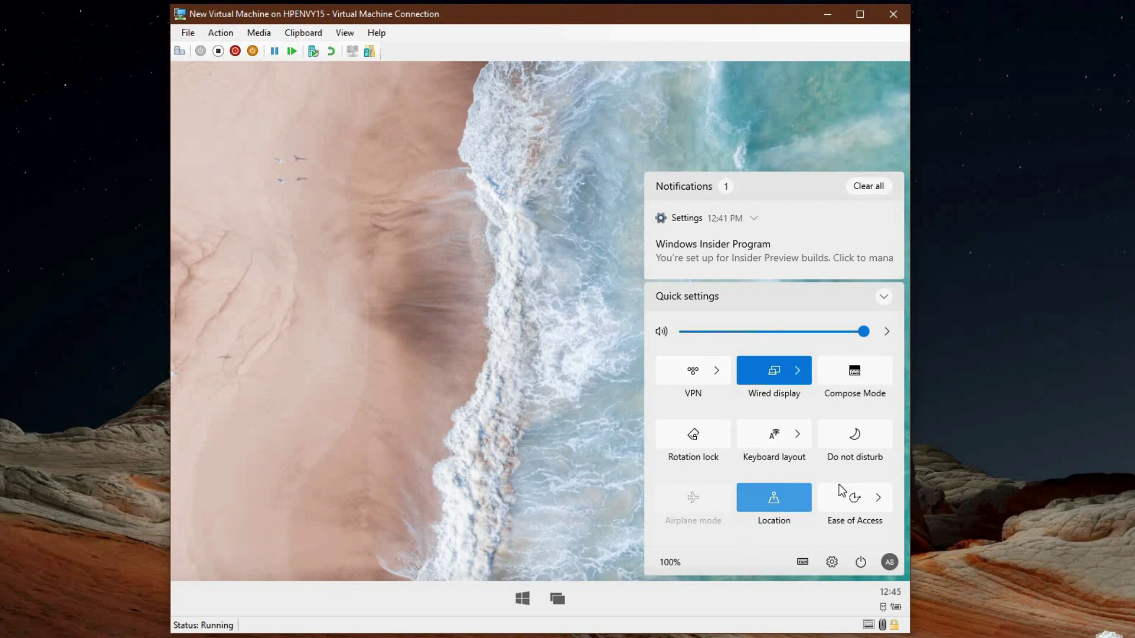
Step: Show the touch keyboard, try it docked and floating, and look at its emoji panel
{"action": "left_click", "coordinate": [804, 561]}
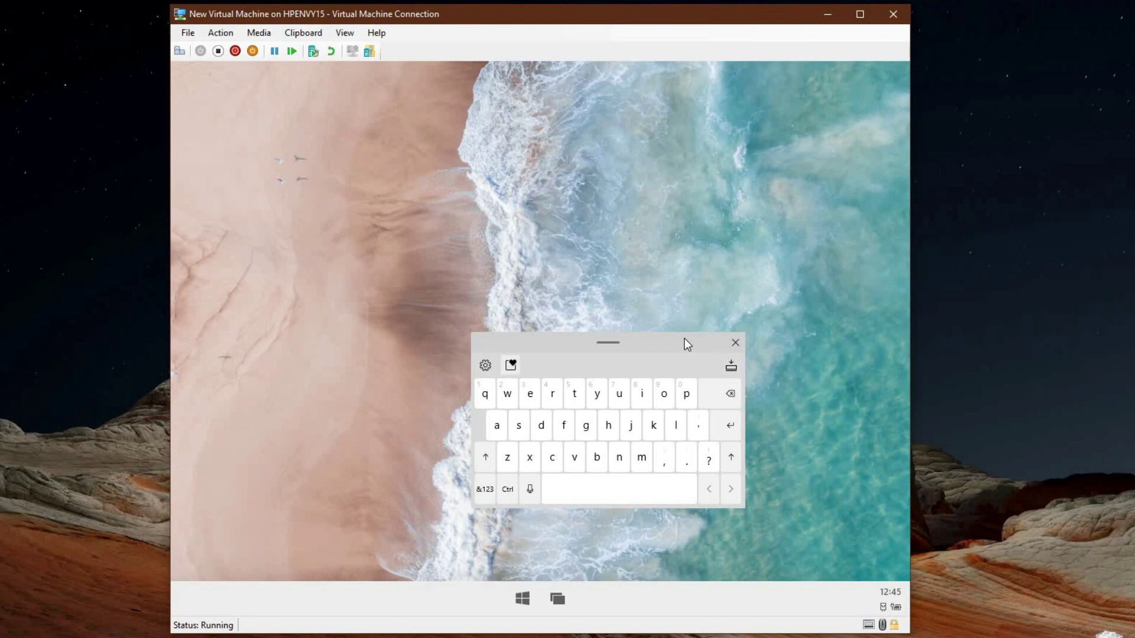
{"action": "left_click", "coordinate": [732, 366]}
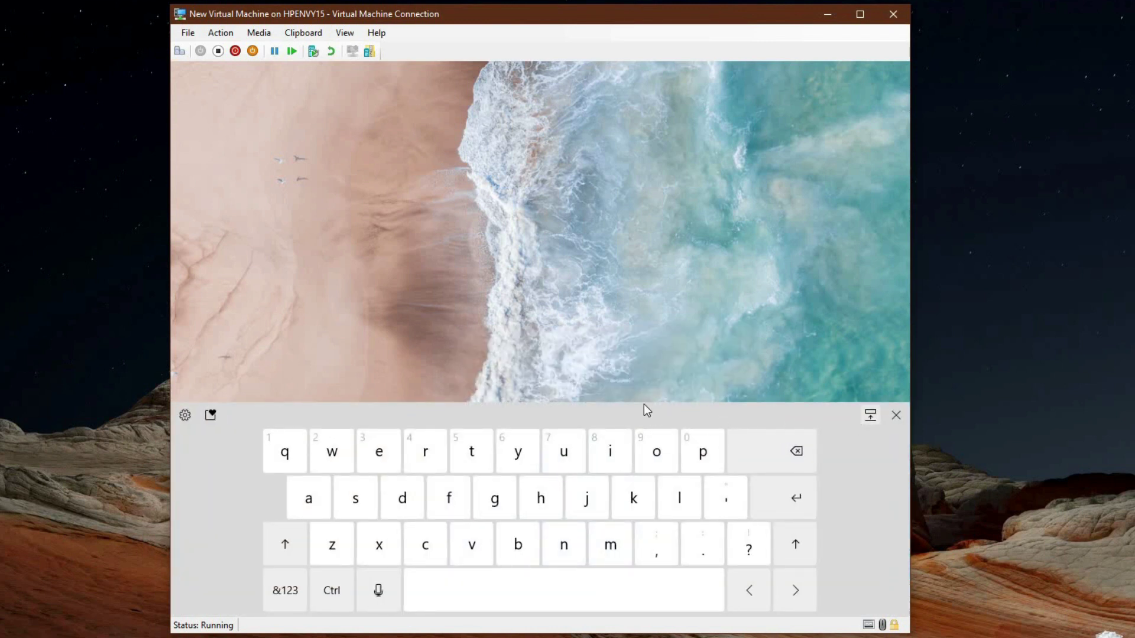
{"action": "left_click_drag", "start_coordinate": [591, 435], "coordinate": [489, 376]}
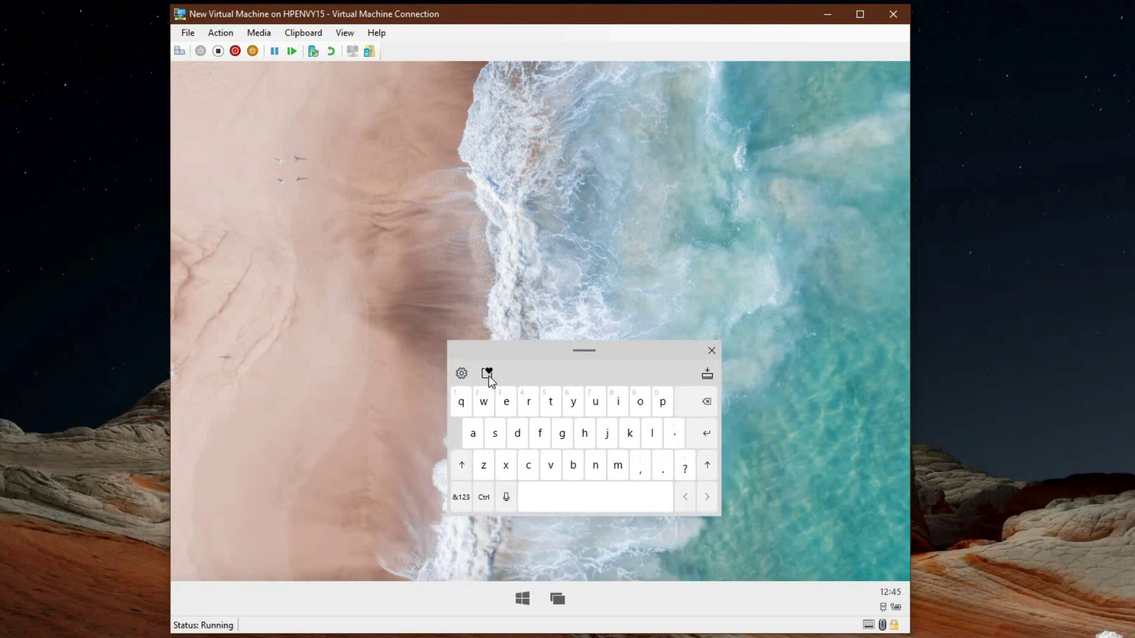
{"action": "left_click", "coordinate": [488, 376]}
{"action": "left_click", "coordinate": [488, 376]}
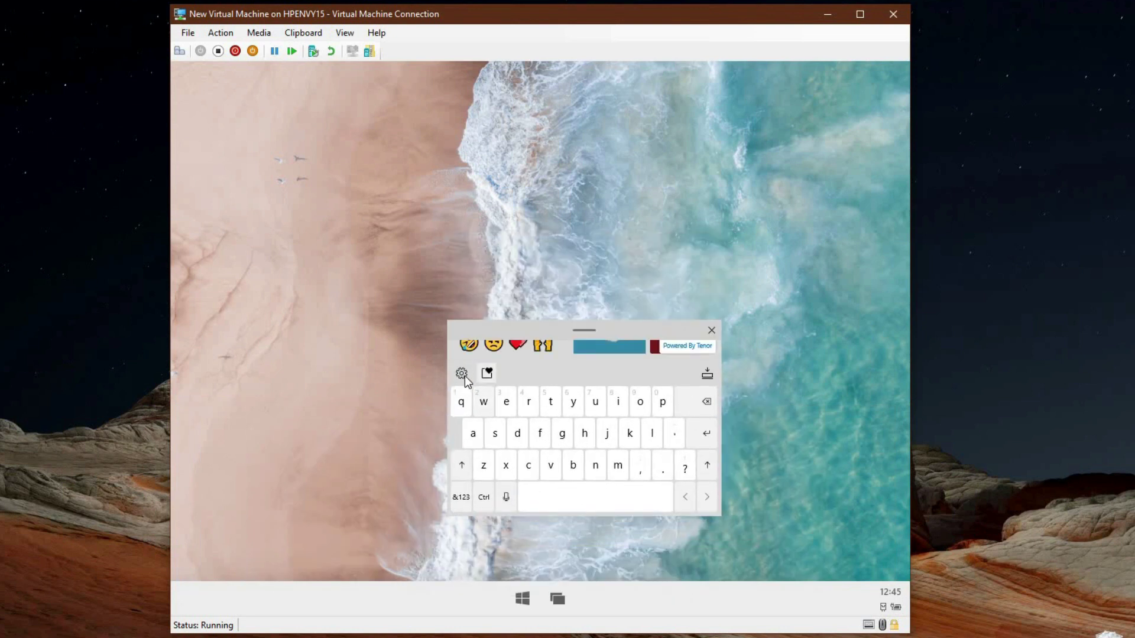
Step: Switch the touch keyboard to the Handwriting layout and try it docked and floating
{"action": "left_click", "coordinate": [462, 373]}
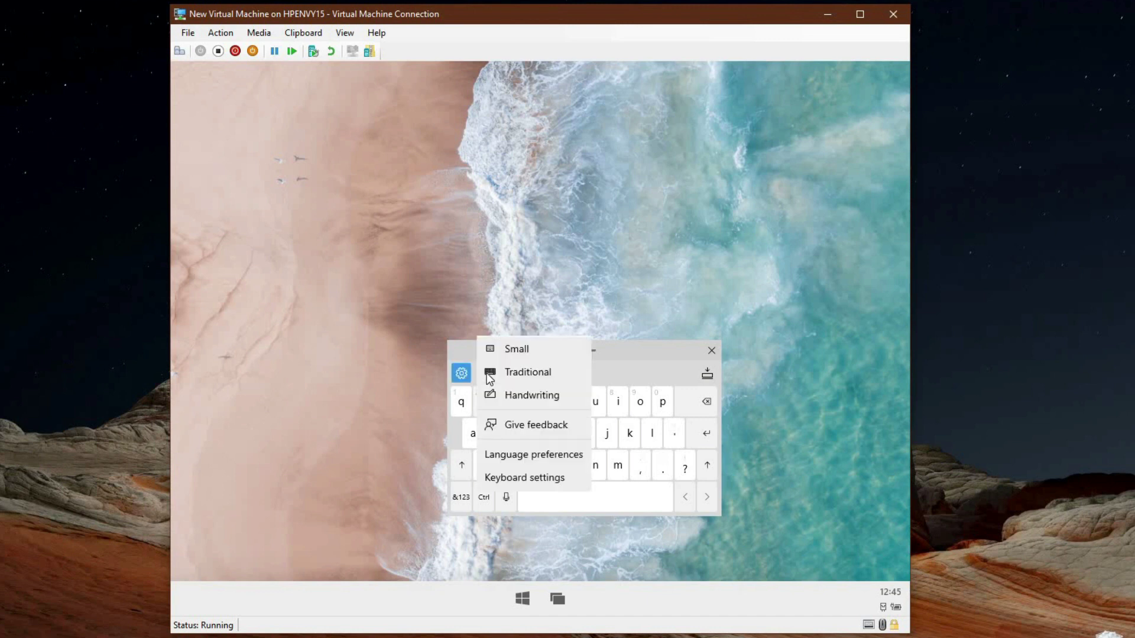
{"action": "left_click", "coordinate": [714, 357]}
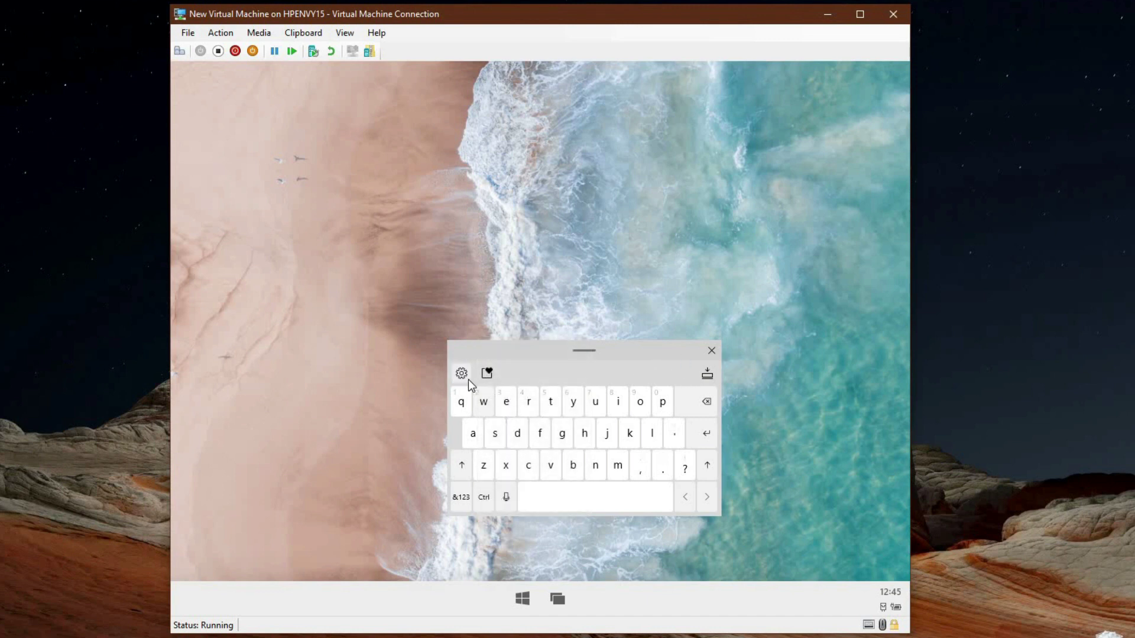
{"action": "left_click", "coordinate": [462, 373]}
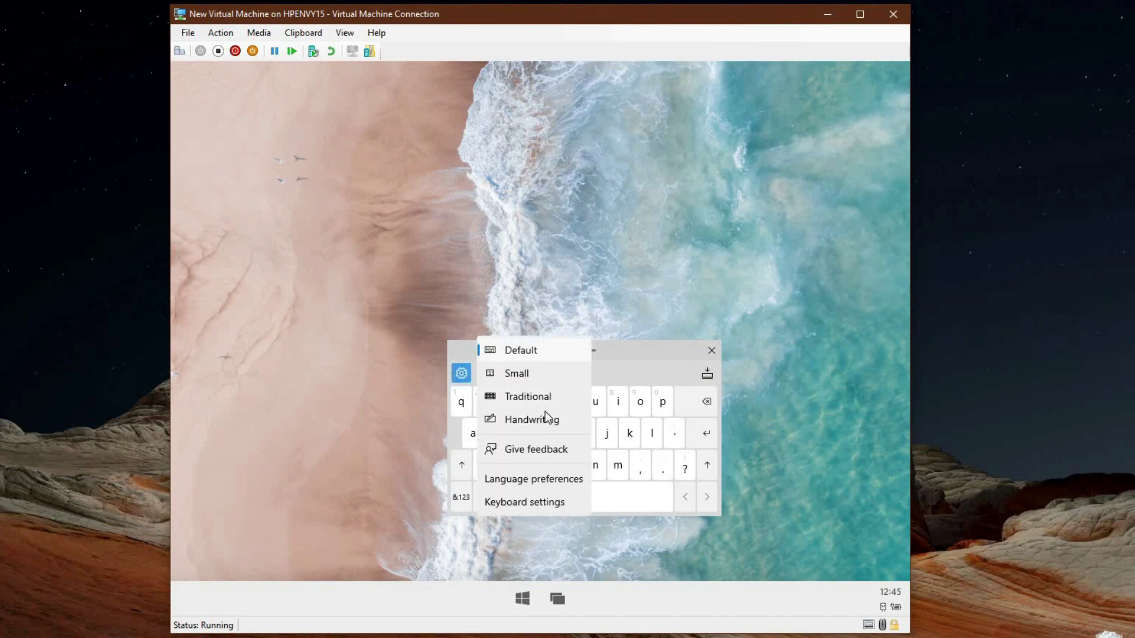
{"action": "left_click", "coordinate": [583, 423]}
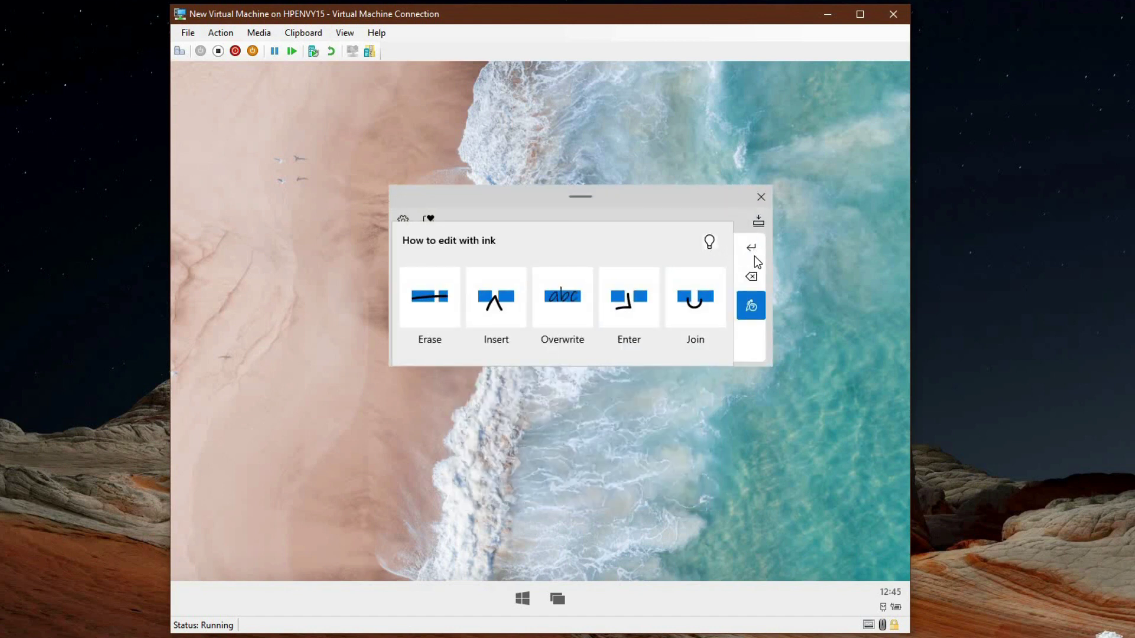
{"action": "left_click", "coordinate": [758, 221]}
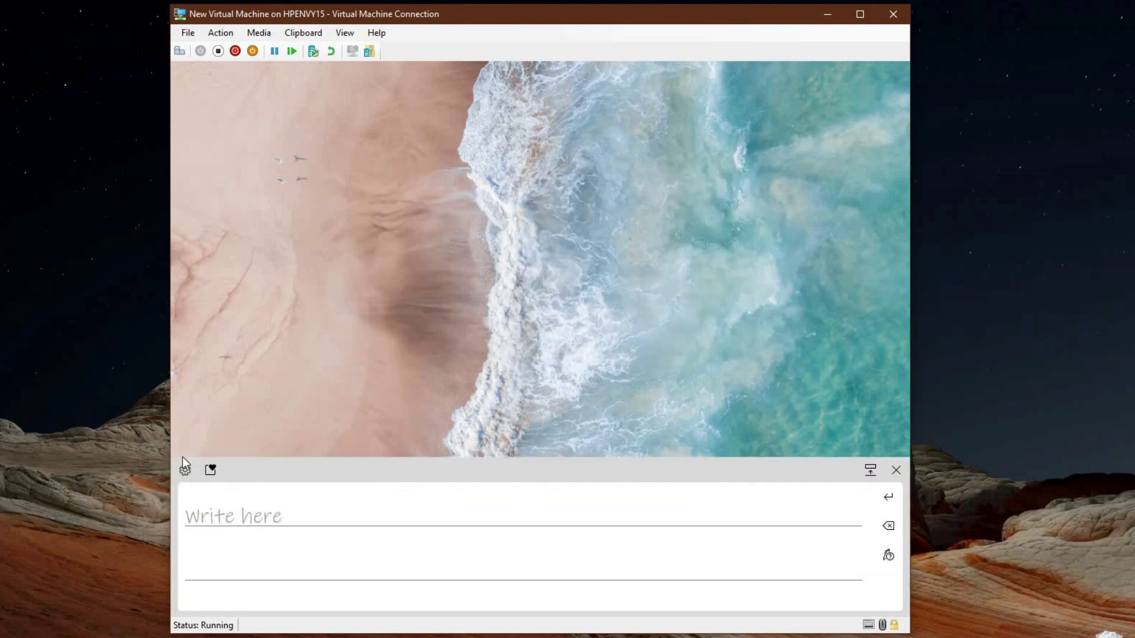
{"action": "left_click", "coordinate": [872, 470]}
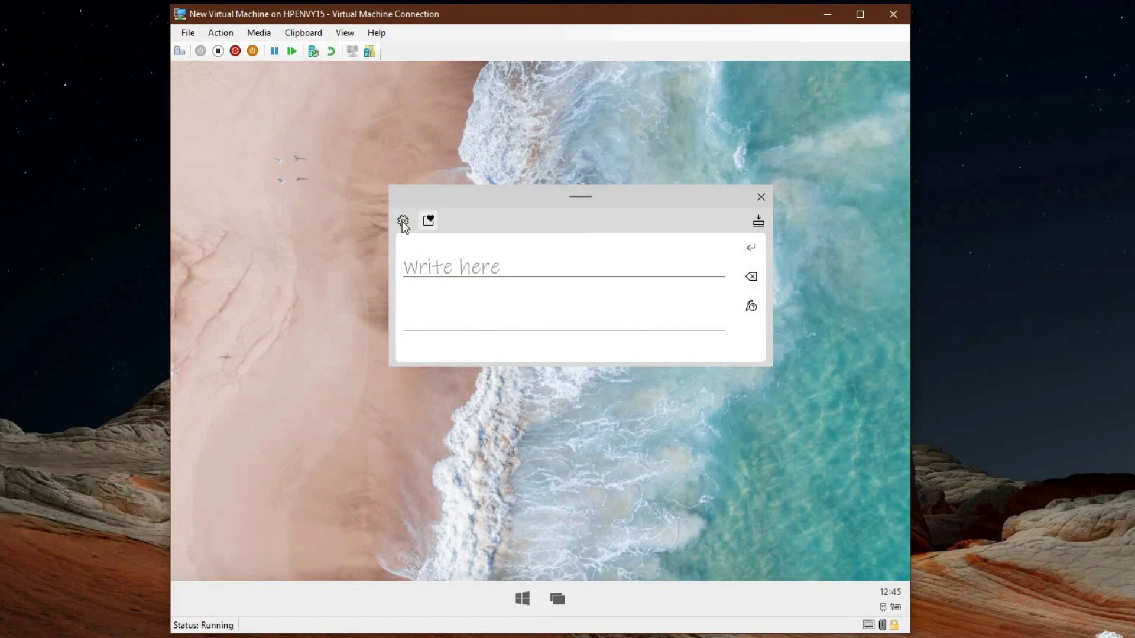
Step: Return the touch keyboard to the Default layout and close it
{"action": "left_click", "coordinate": [403, 221]}
{"action": "left_click", "coordinate": [485, 208]}
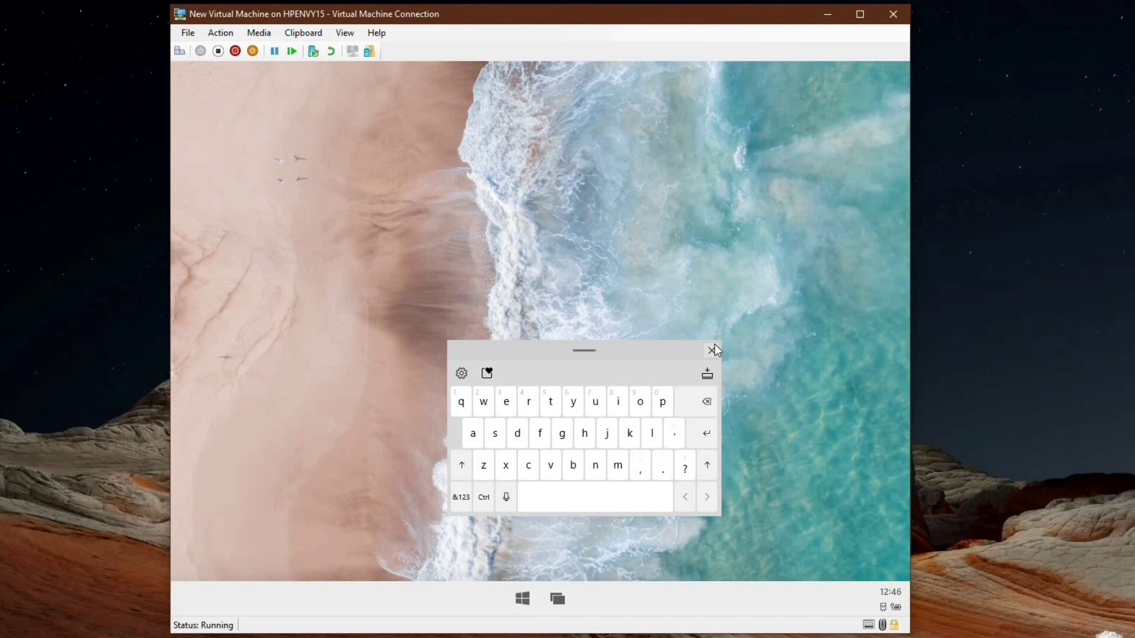
{"action": "left_click", "coordinate": [713, 347]}
Step: View the available audio output devices in the quick settings and close the quick settings
{"action": "left_click", "coordinate": [870, 585]}
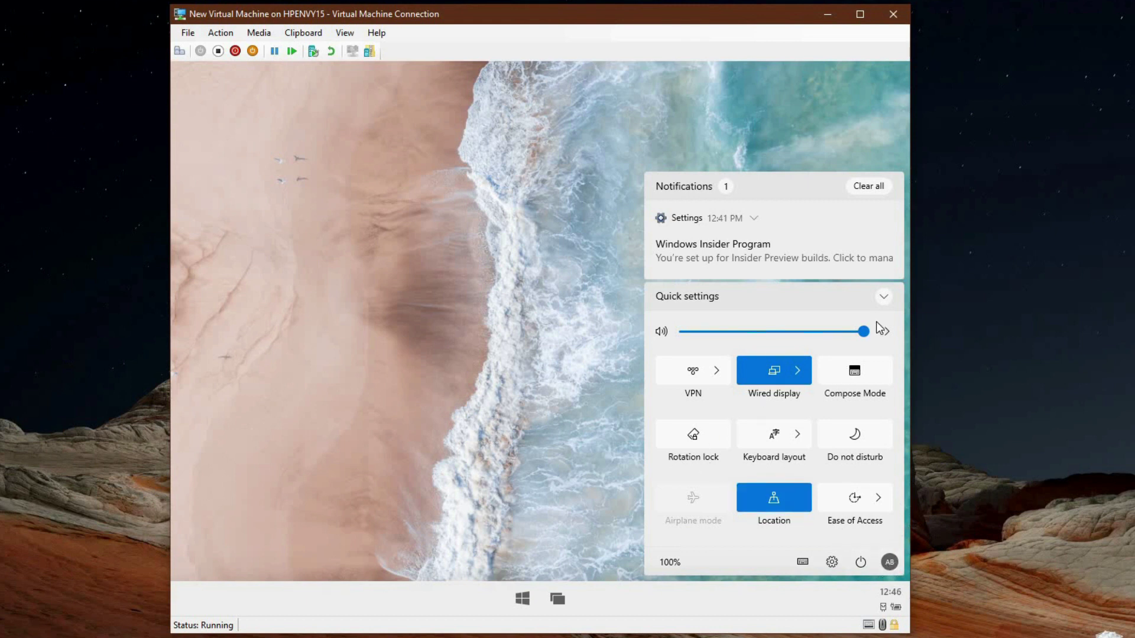
{"action": "left_click", "coordinate": [886, 332]}
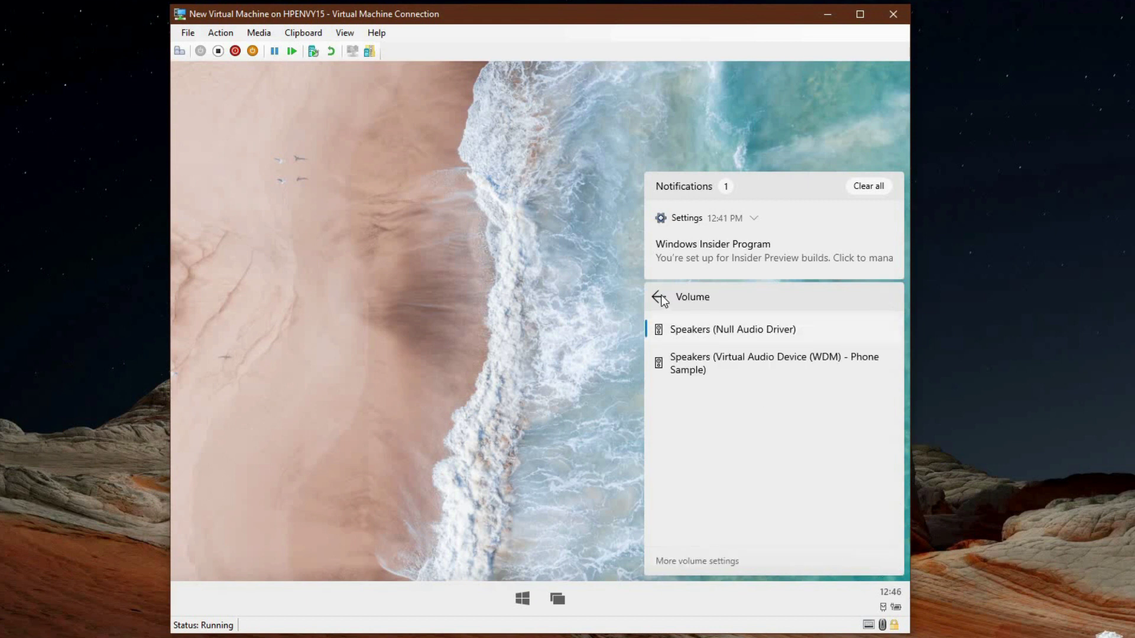
{"action": "left_click", "coordinate": [656, 296]}
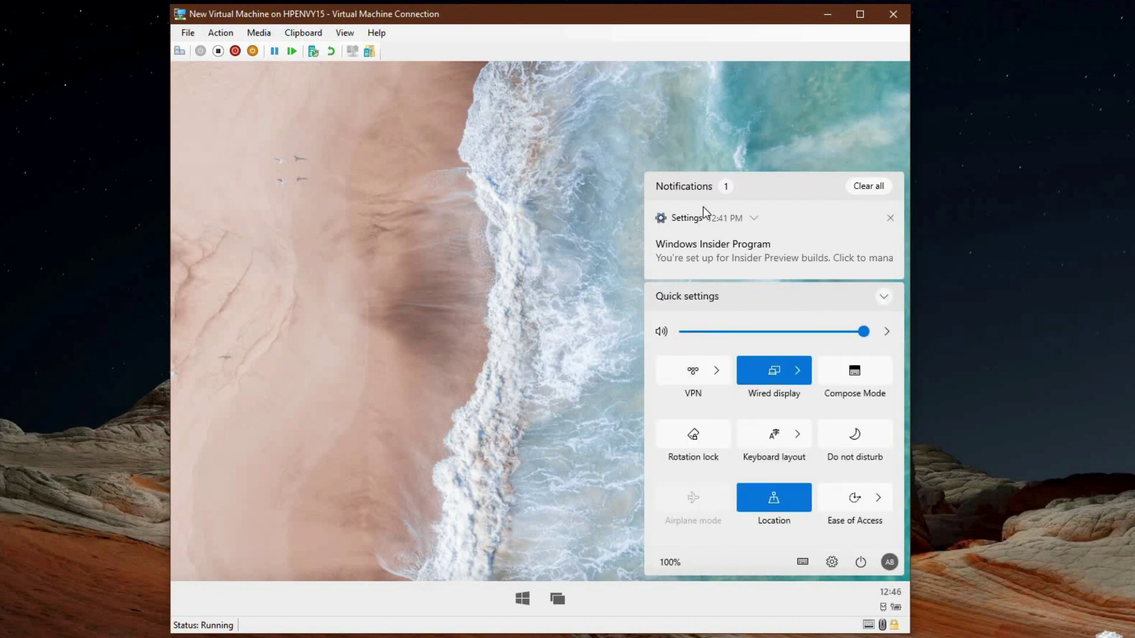
{"action": "left_click", "coordinate": [895, 601]}
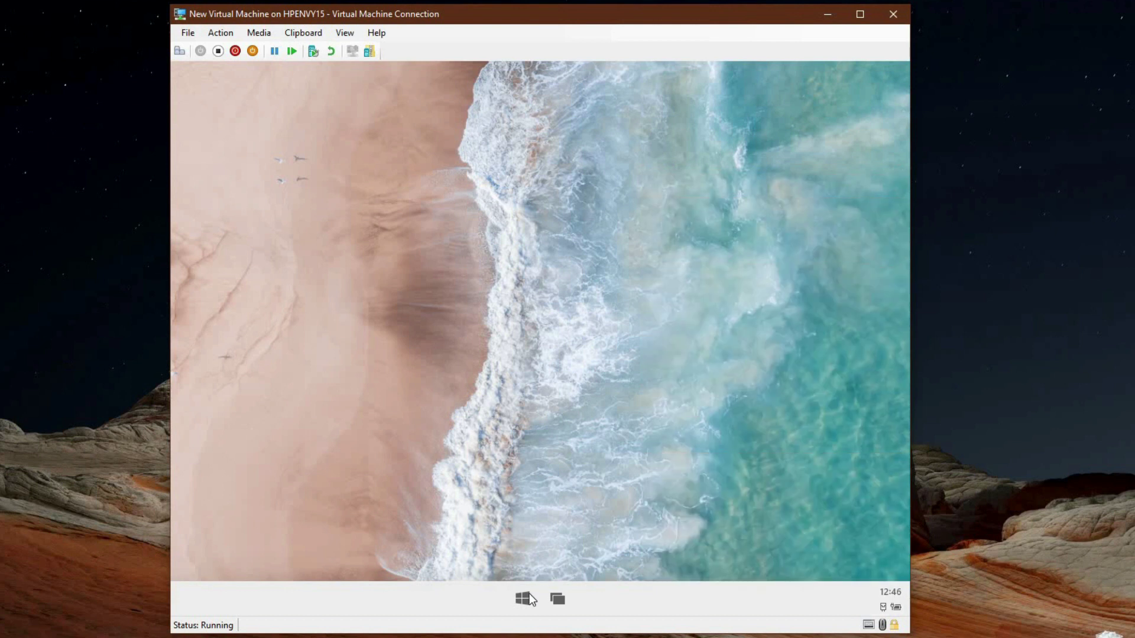
Step: Open the Start menu and look through the full list of apps and websites
{"action": "left_click", "coordinate": [530, 594]}
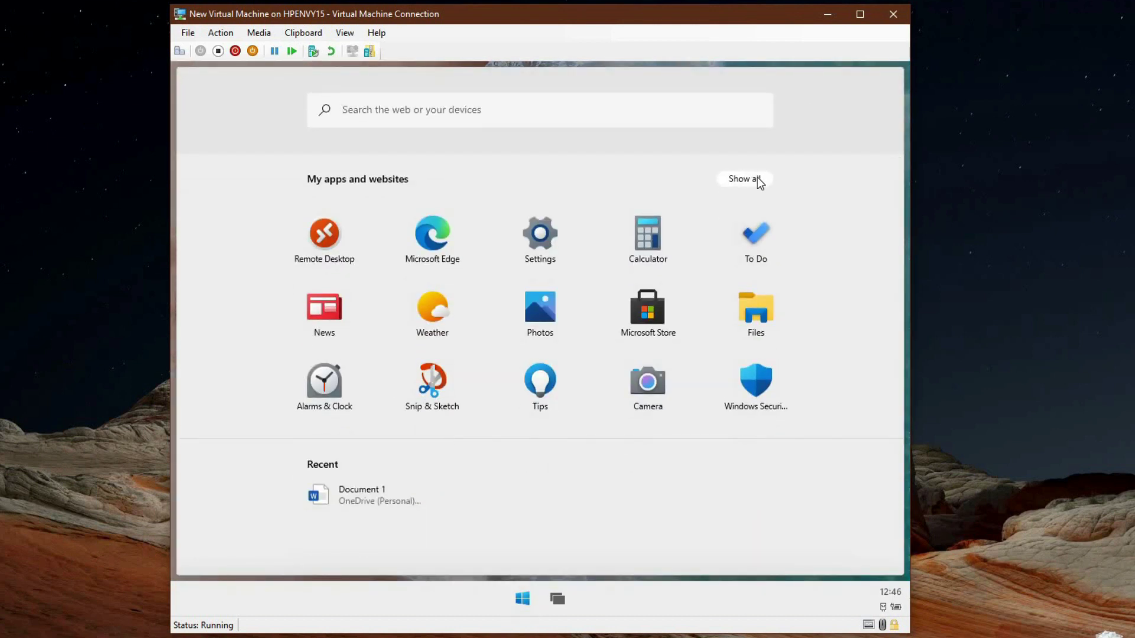
{"action": "left_click", "coordinate": [757, 179]}
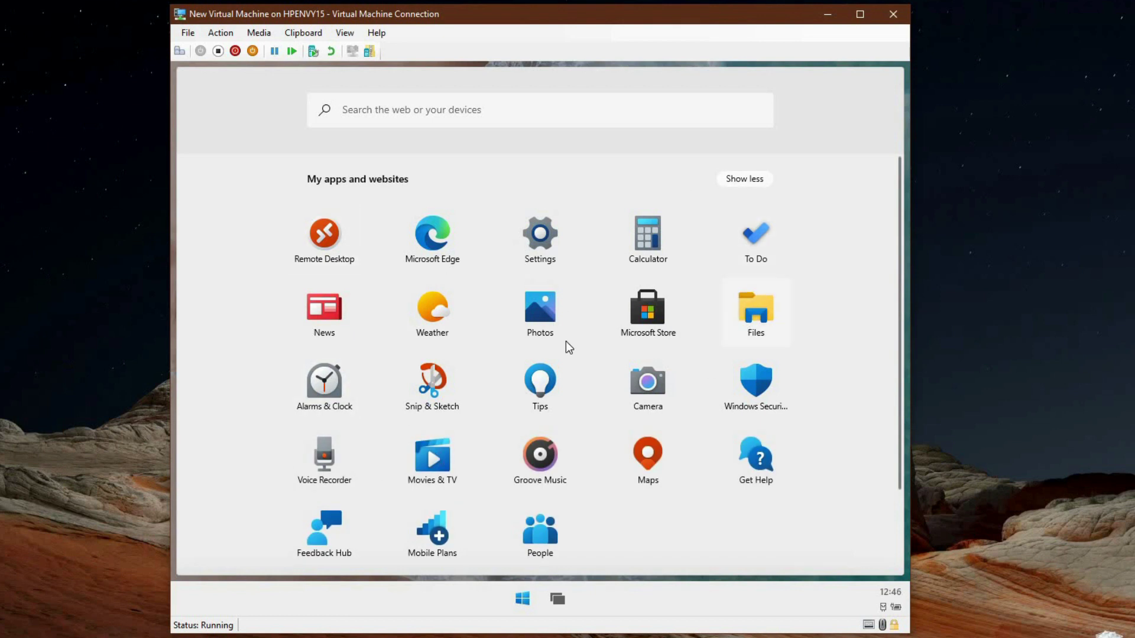
{"action": "scroll", "coordinate": [566, 342], "scroll_direction": "down", "scroll_amount": 3}
{"action": "scroll", "coordinate": [566, 341], "scroll_direction": "up", "scroll_amount": 3}
{"action": "scroll", "coordinate": [431, 472], "scroll_direction": "down", "scroll_amount": 3}
{"action": "scroll", "coordinate": [431, 471], "scroll_direction": "up", "scroll_amount": 3}
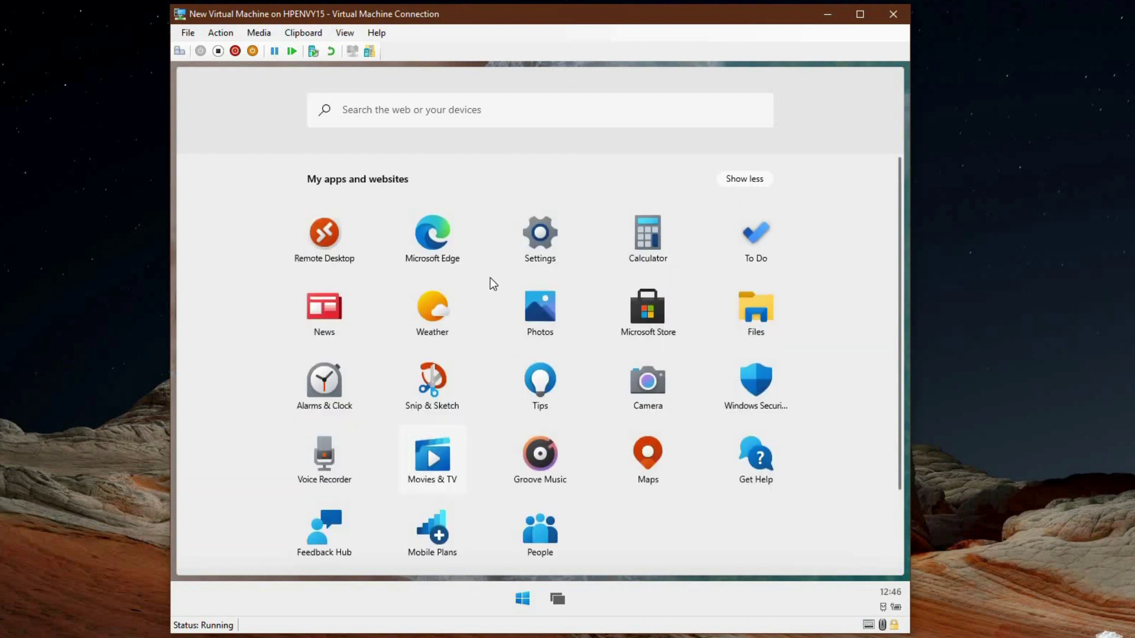
Step: Launch and close Microsoft Edge, and do the same with Microsoft Store
{"action": "left_click", "coordinate": [431, 241]}
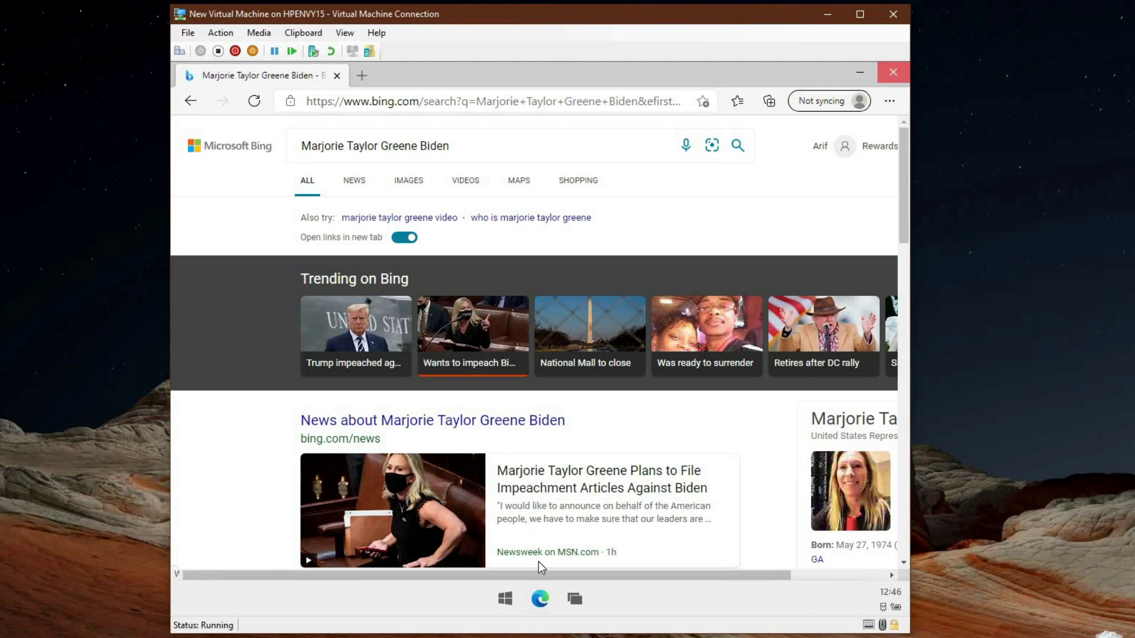
{"action": "left_click", "coordinate": [890, 73]}
{"action": "left_click", "coordinate": [523, 598]}
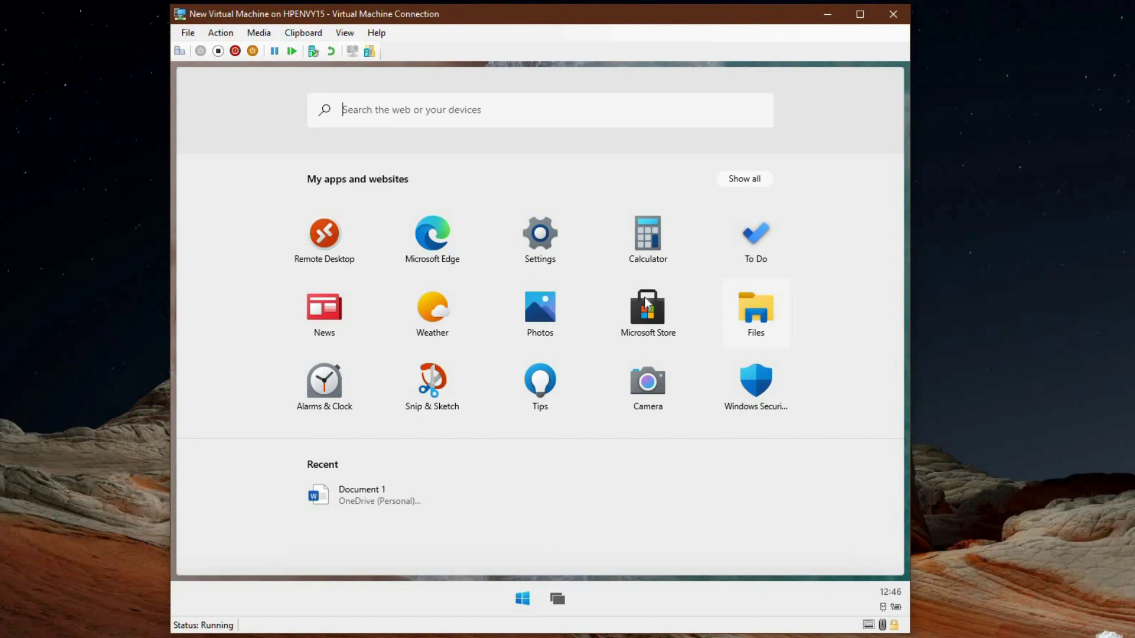
{"action": "left_click", "coordinate": [648, 308]}
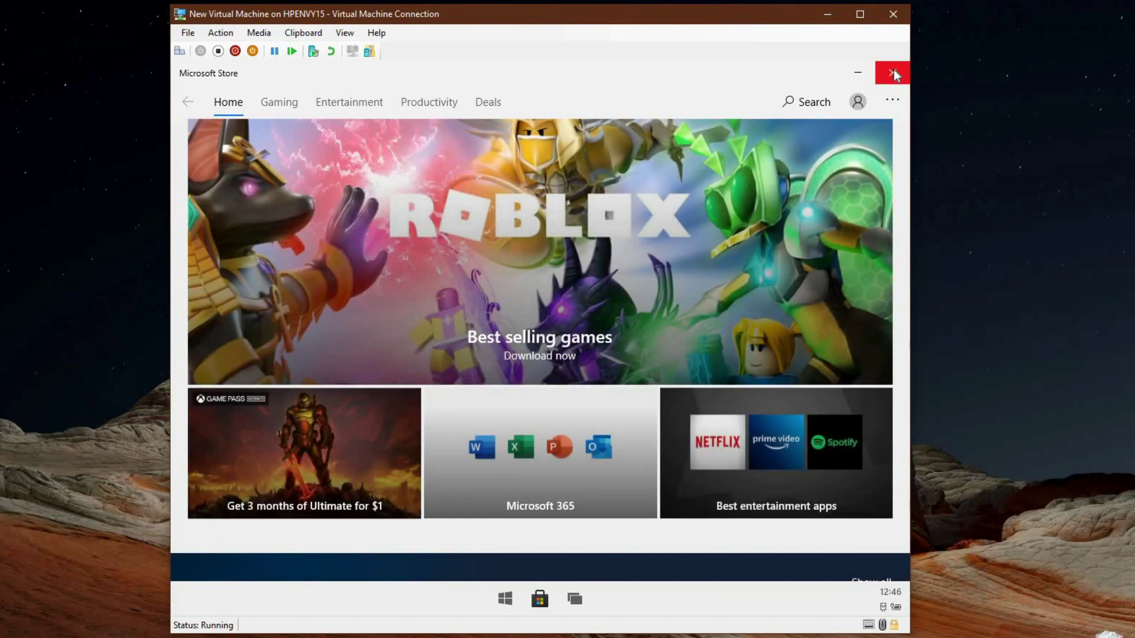
{"action": "left_click", "coordinate": [894, 70]}
Step: Try searching for "bing" from the Start menu and clear the search
{"action": "left_click", "coordinate": [529, 606]}
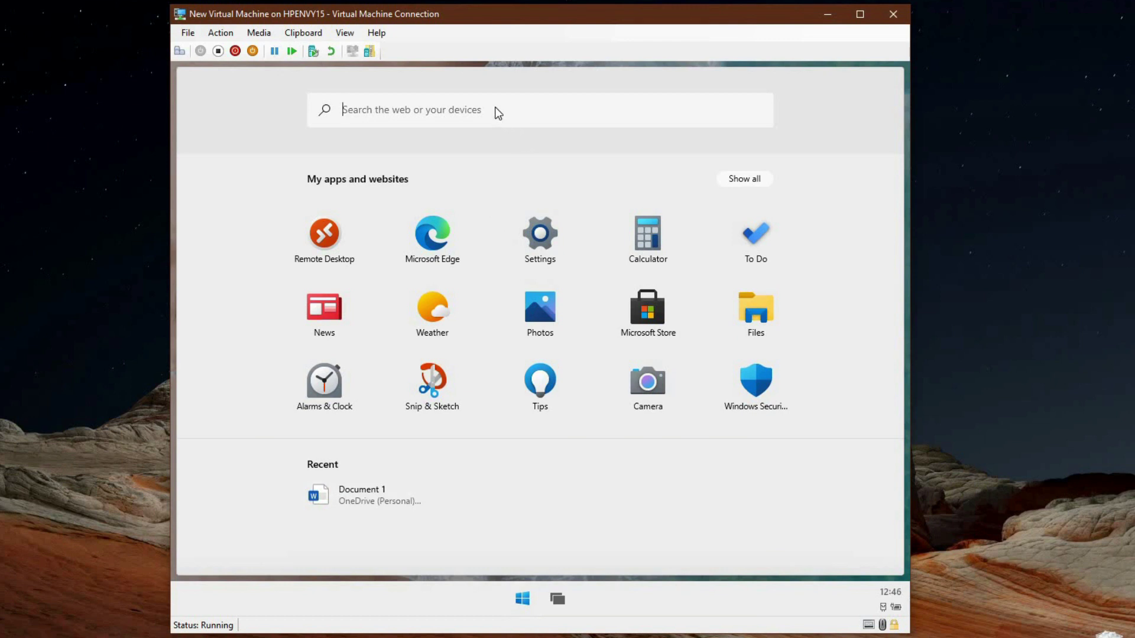
{"action": "left_click", "coordinate": [496, 111]}
{"action": "type", "text": "bing"}
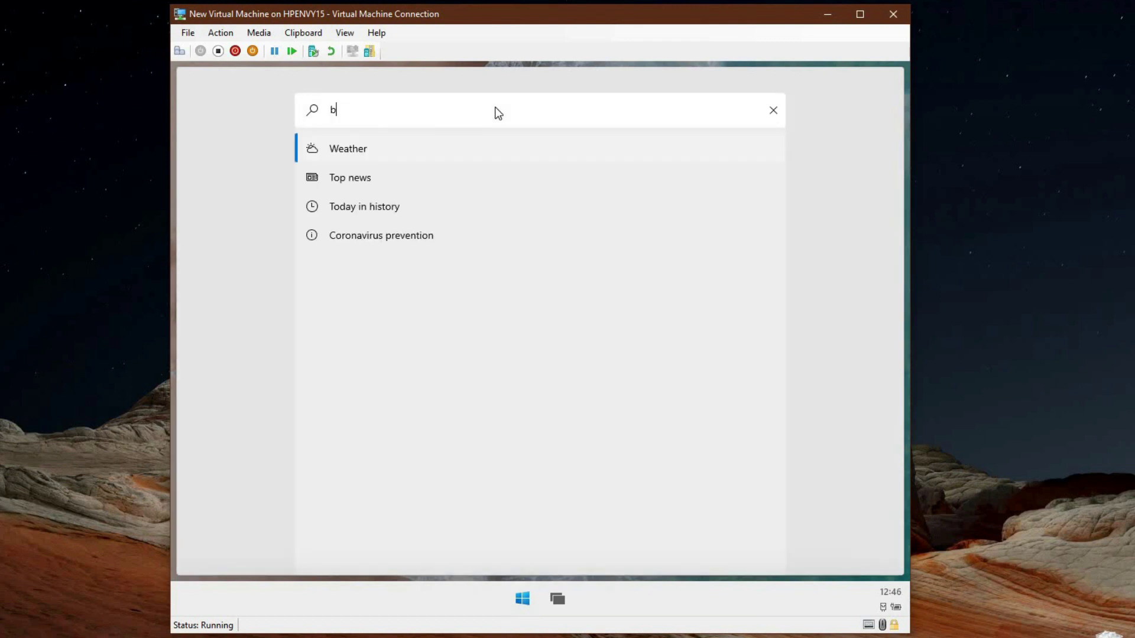
{"action": "left_click", "coordinate": [775, 111]}
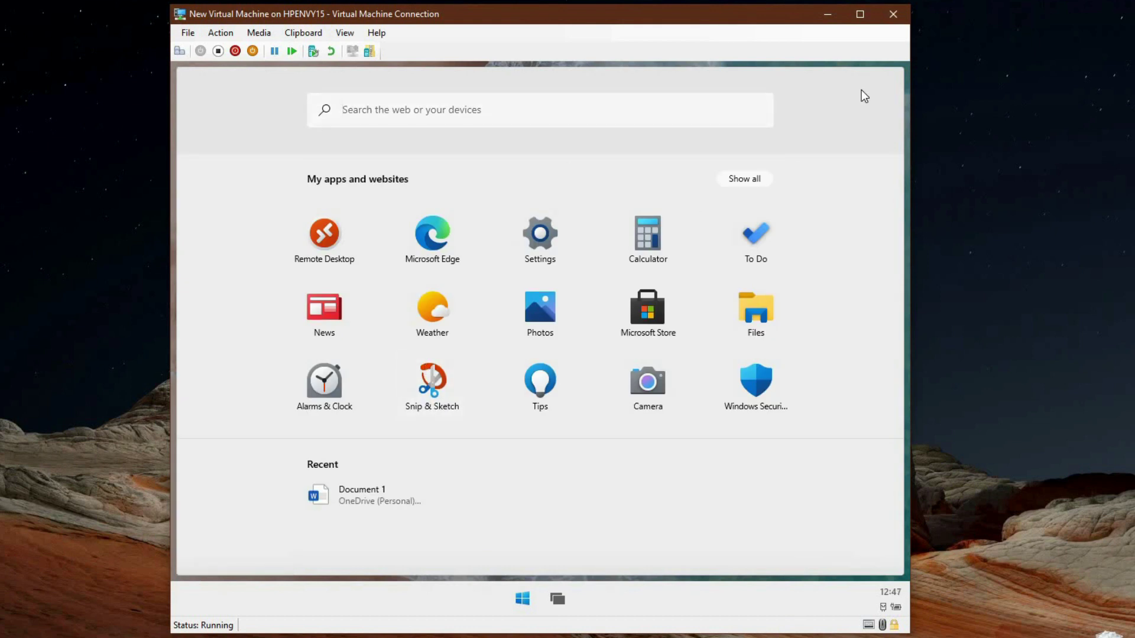
Step: Launch the Files app from the Start menu and show the Downloads folder
{"action": "left_click", "coordinate": [524, 598]}
{"action": "left_click", "coordinate": [523, 599]}
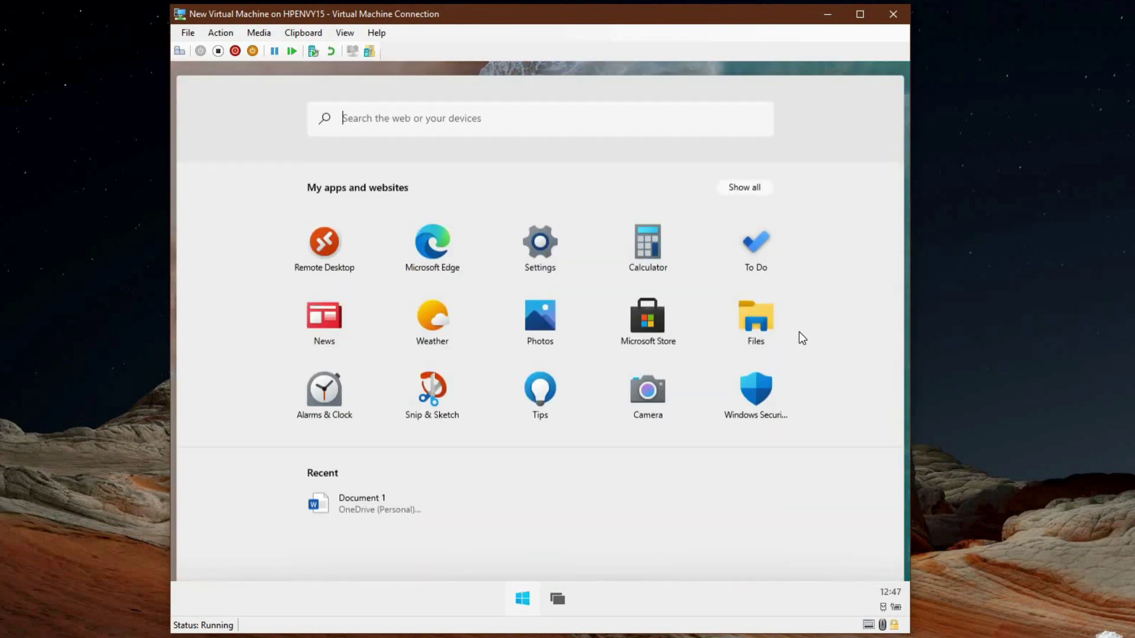
{"action": "left_click", "coordinate": [765, 322]}
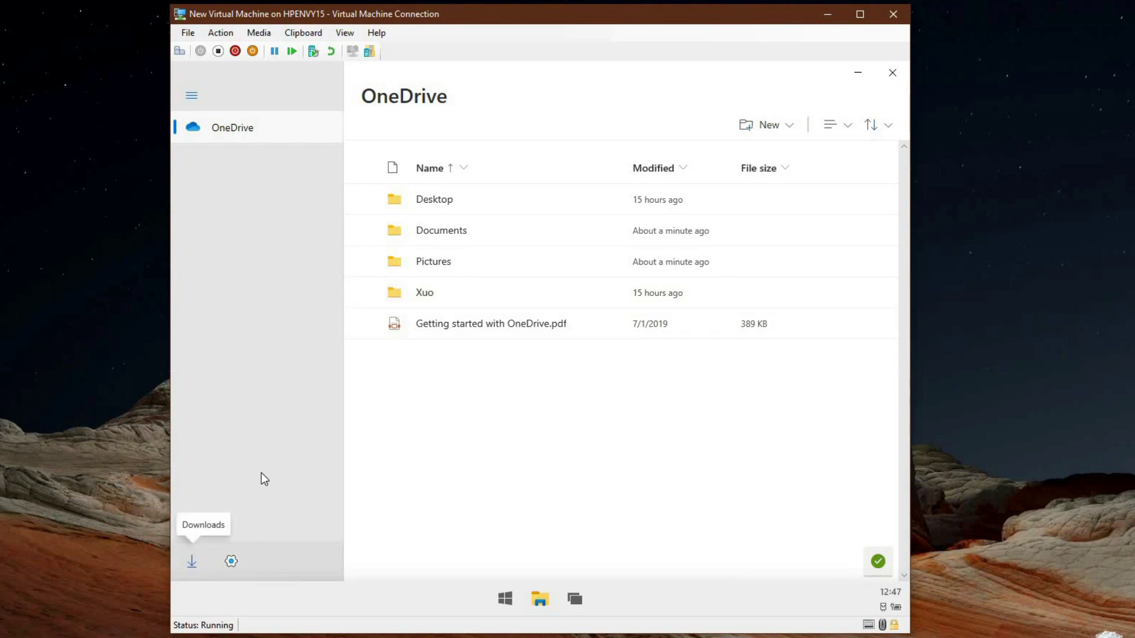
{"action": "left_click", "coordinate": [193, 562]}
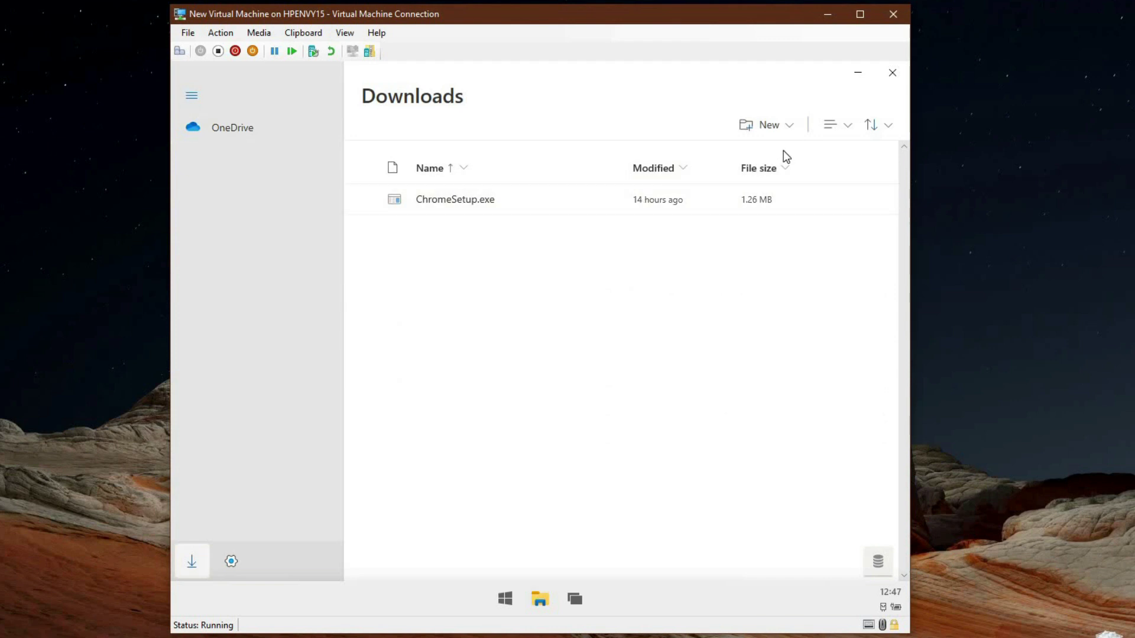
Step: View the actions available for ChromeSetup.exe in the Downloads folder and dismiss them
{"action": "right_click", "coordinate": [508, 202]}
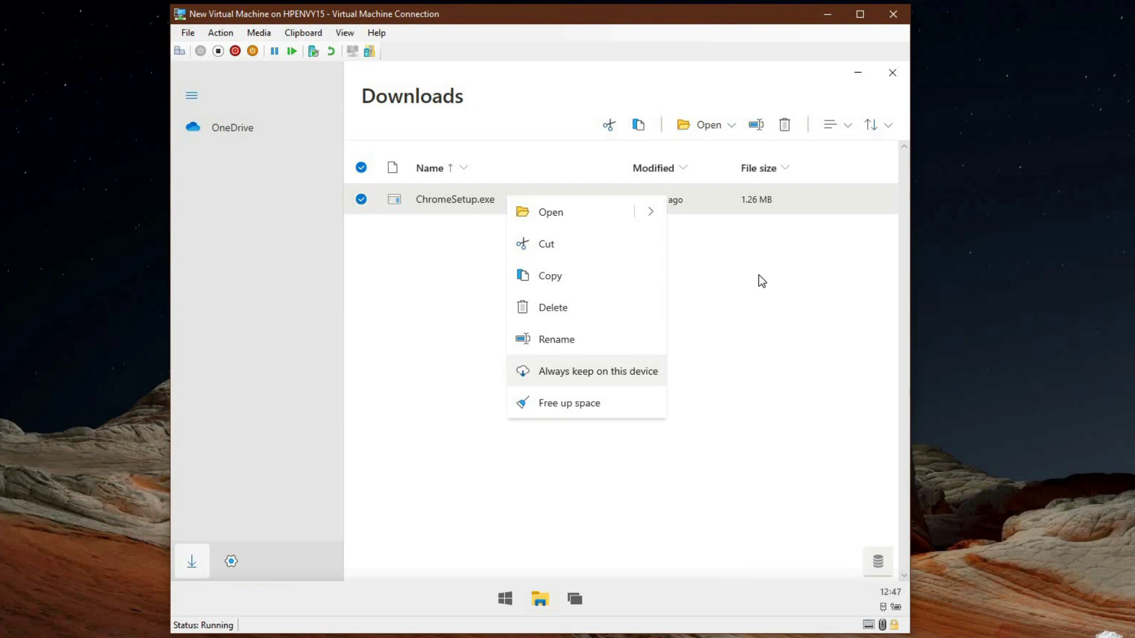
{"action": "left_click", "coordinate": [829, 129]}
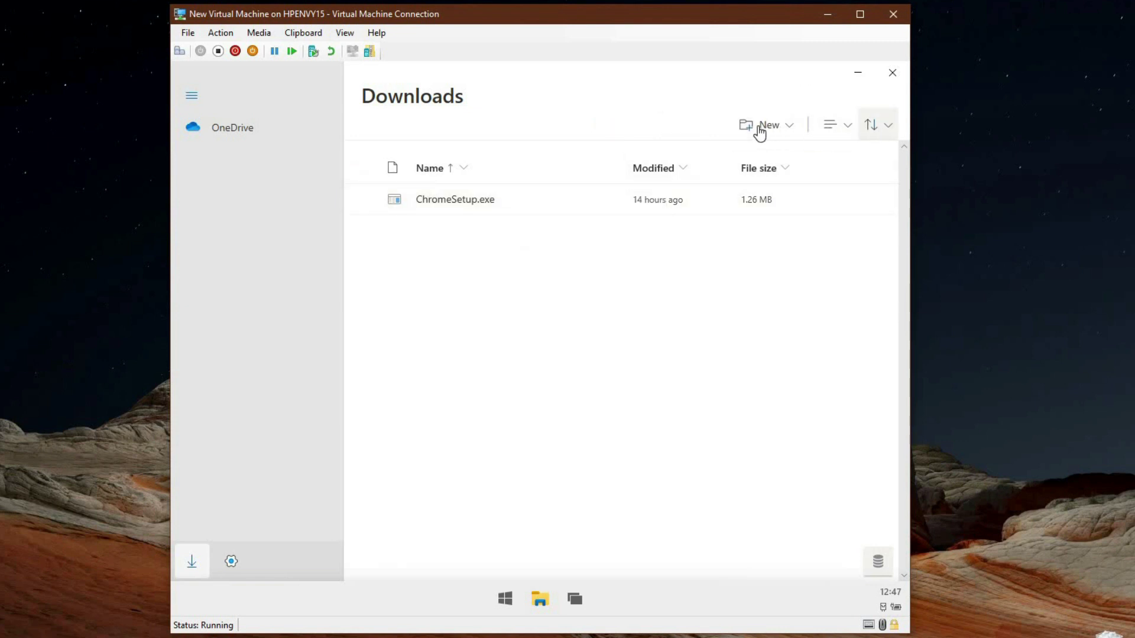
Step: Collapse and expand the Files navigation pane and open the app's settings page
{"action": "left_click", "coordinate": [190, 97]}
{"action": "left_click", "coordinate": [190, 103]}
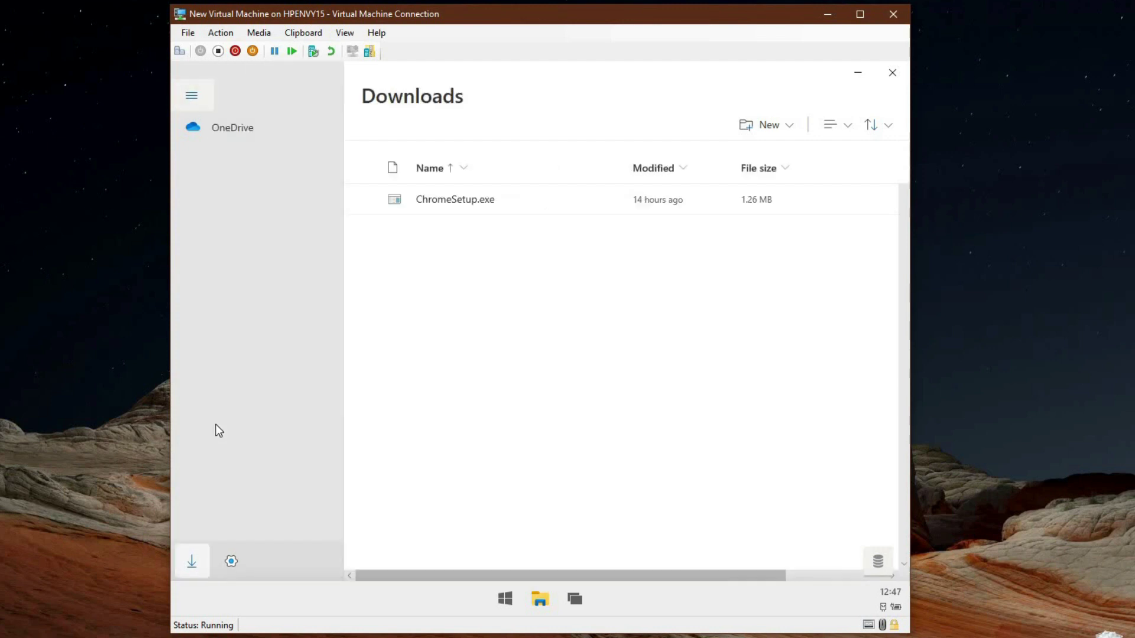
{"action": "left_click", "coordinate": [239, 563]}
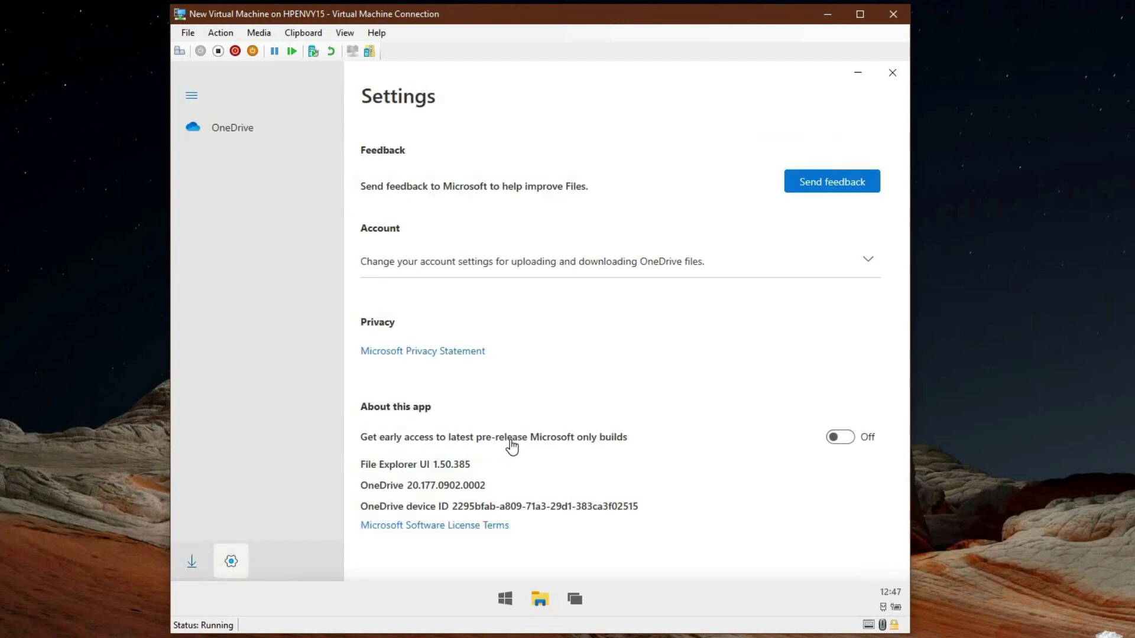
Step: Minimize and restore the Files window, show its thumbnail preview, and minimize it again
{"action": "left_click", "coordinate": [540, 600]}
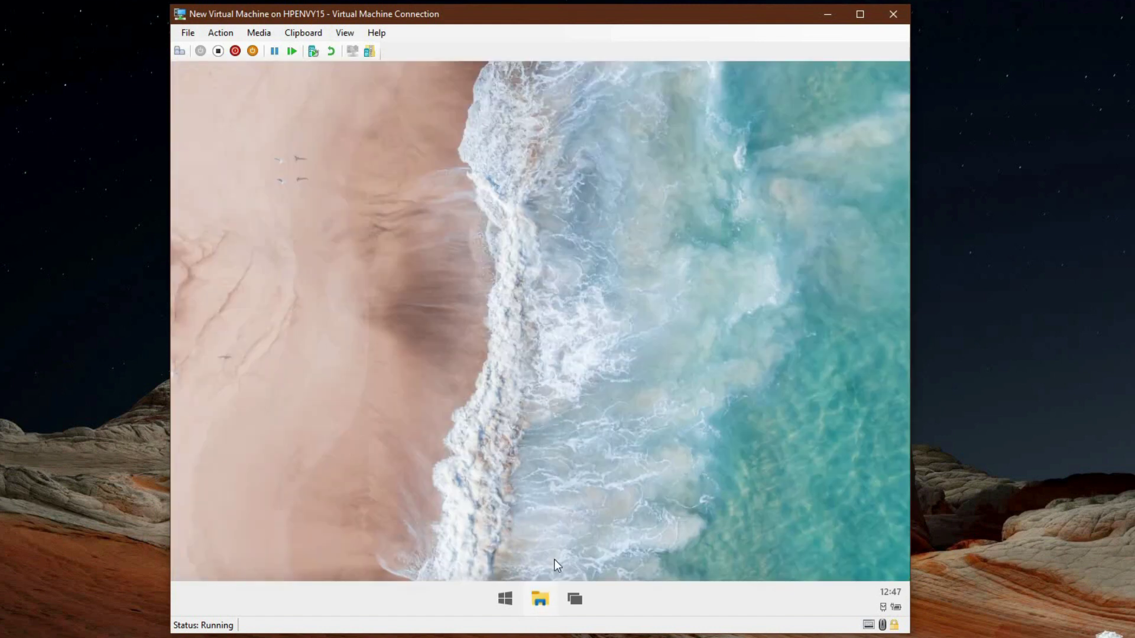
{"action": "left_click", "coordinate": [540, 602]}
{"action": "left_click", "coordinate": [539, 600]}
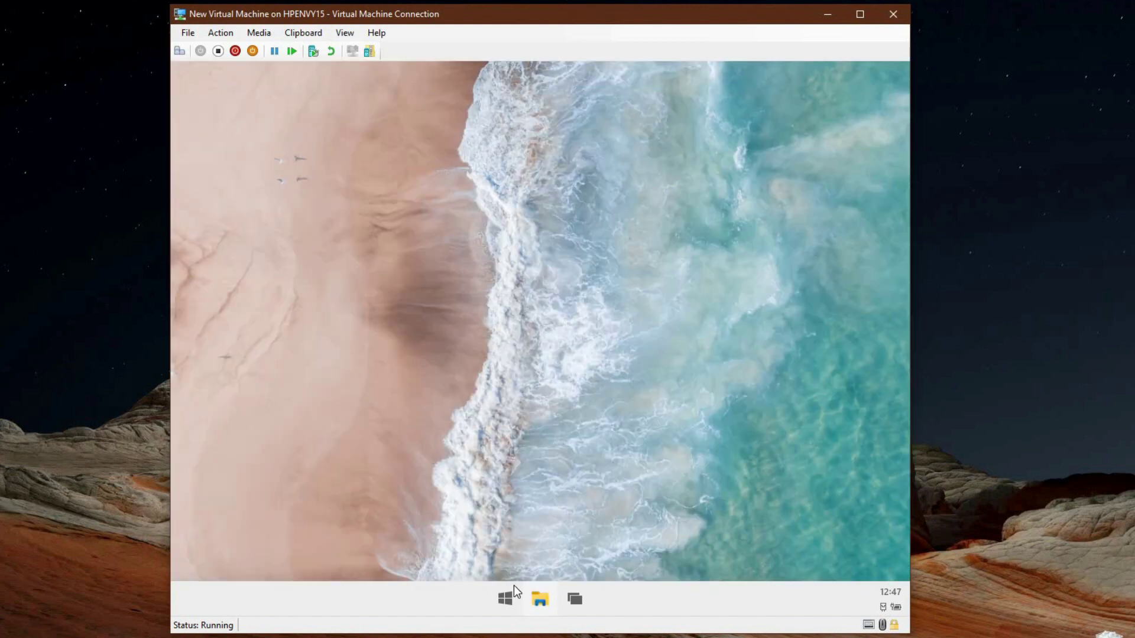
{"action": "left_click", "coordinate": [545, 602]}
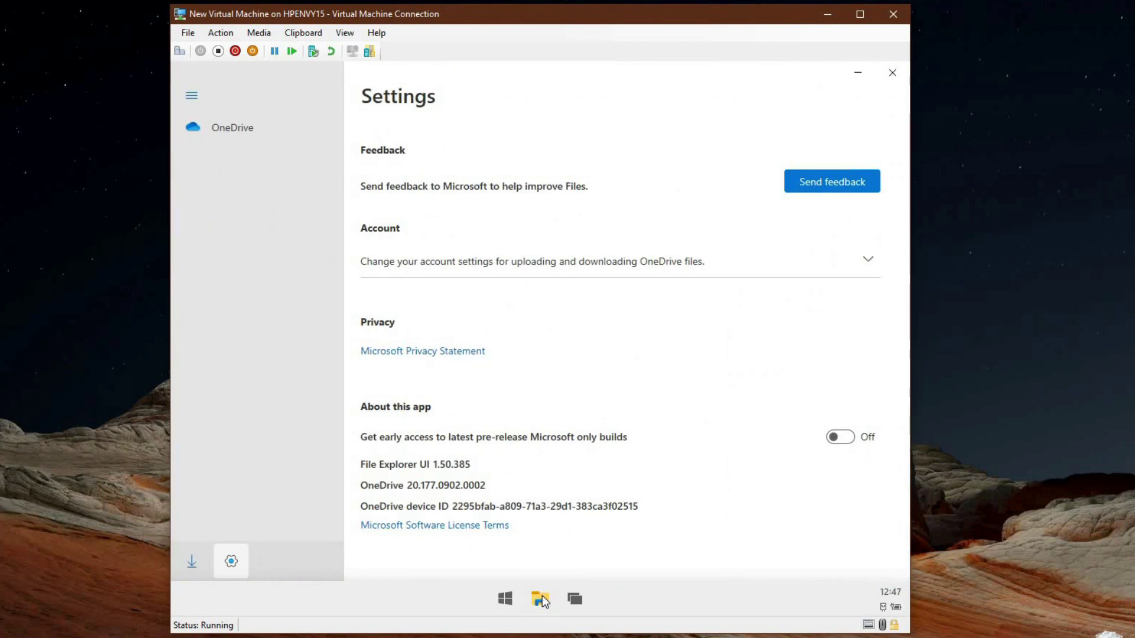
{"action": "mouse_move", "coordinate": [541, 594]}
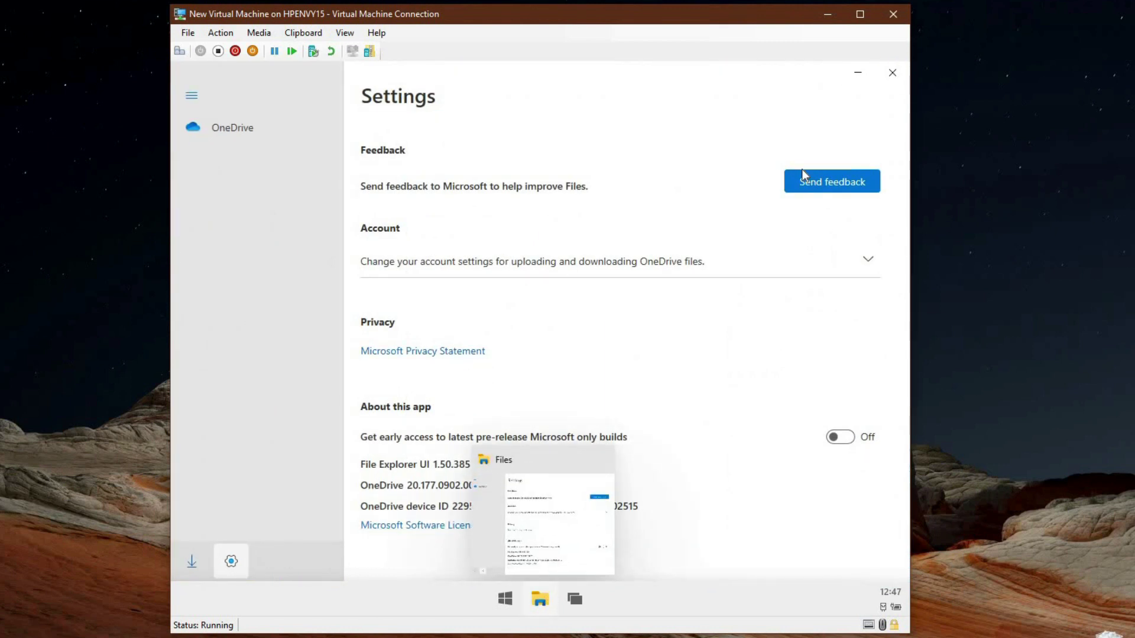
{"action": "left_click", "coordinate": [857, 72]}
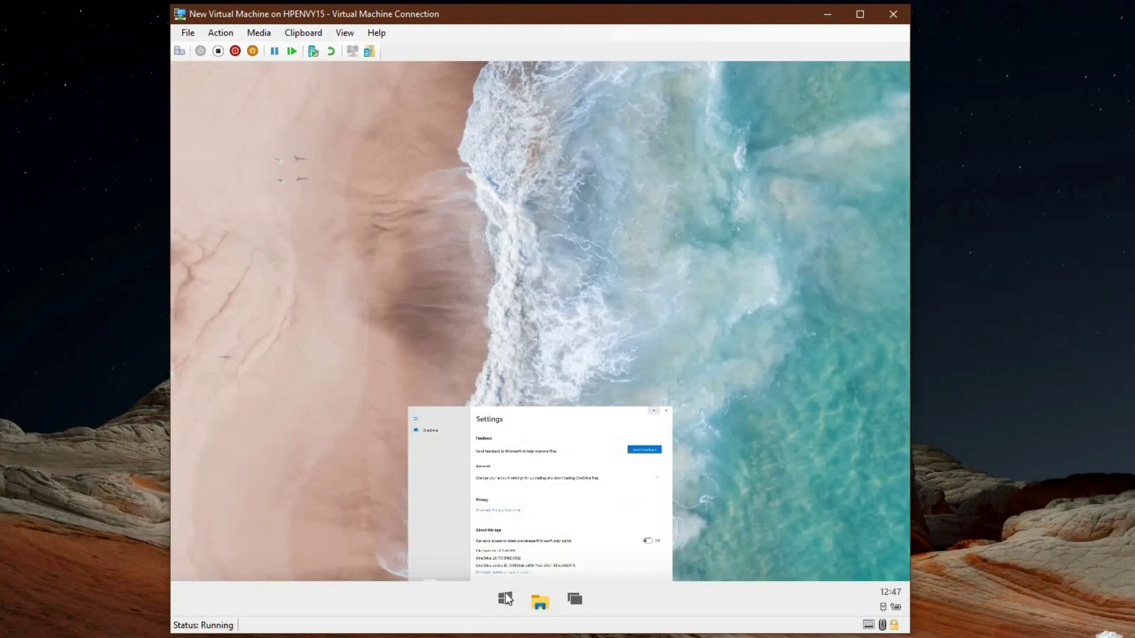
Step: Launch the Settings app from the Start menu, and minimize and restore its window
{"action": "left_click", "coordinate": [505, 599]}
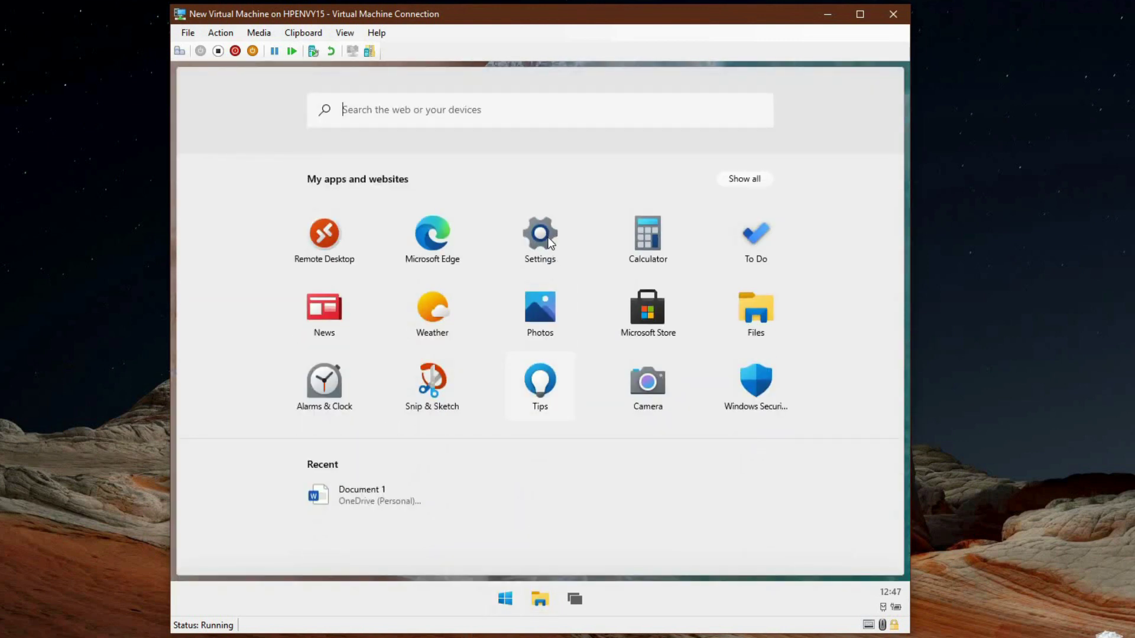
{"action": "left_click", "coordinate": [540, 237]}
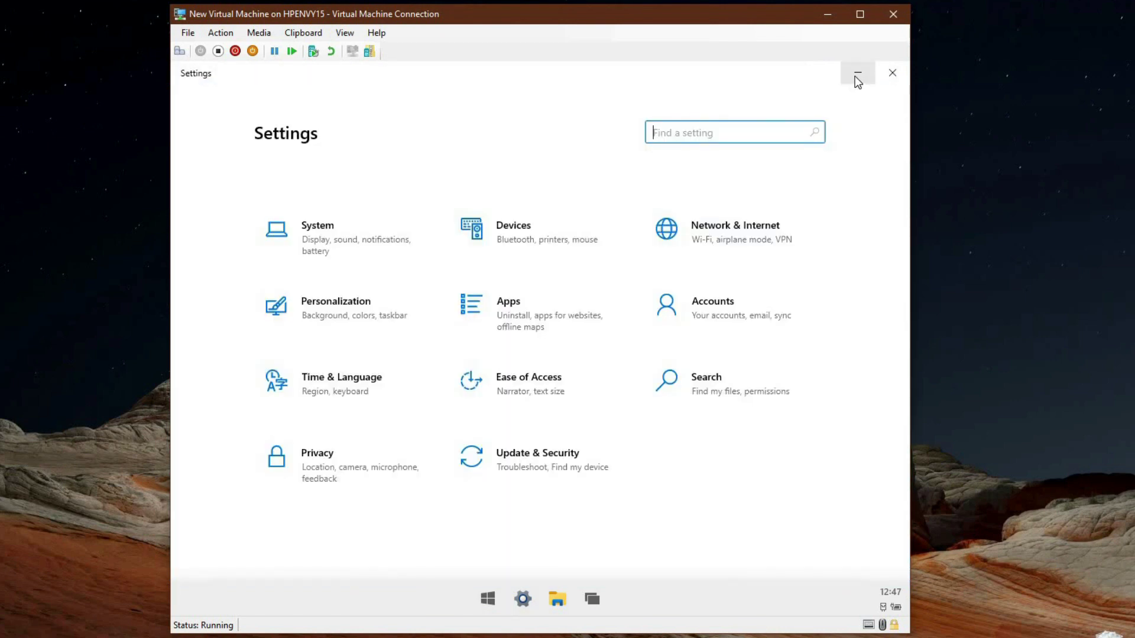
{"action": "left_click", "coordinate": [856, 78]}
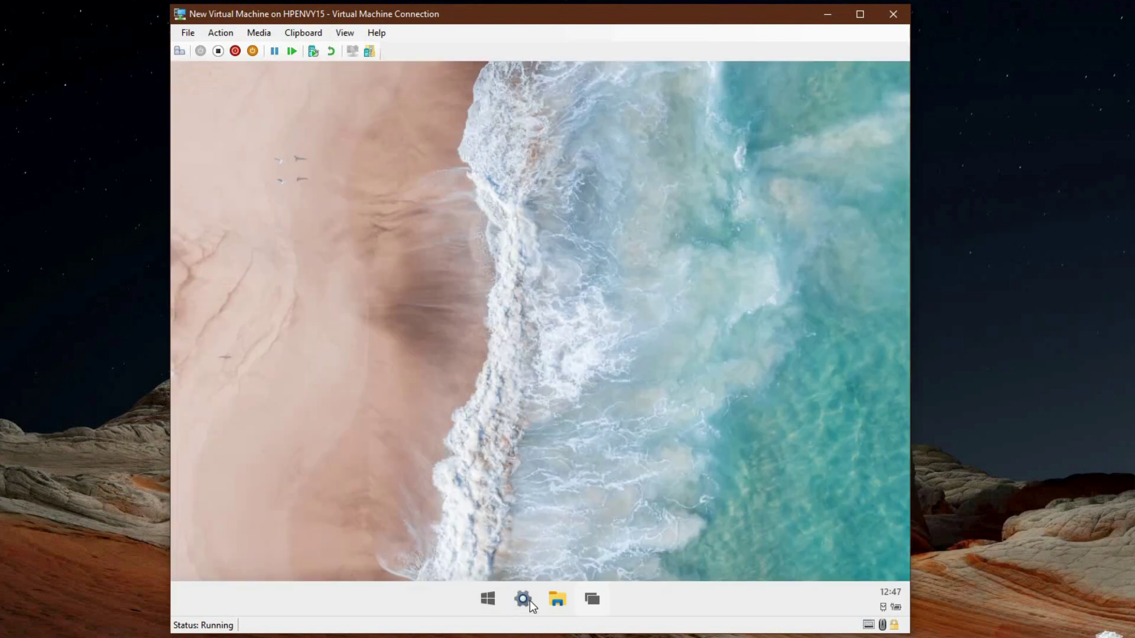
{"action": "left_click", "coordinate": [523, 599]}
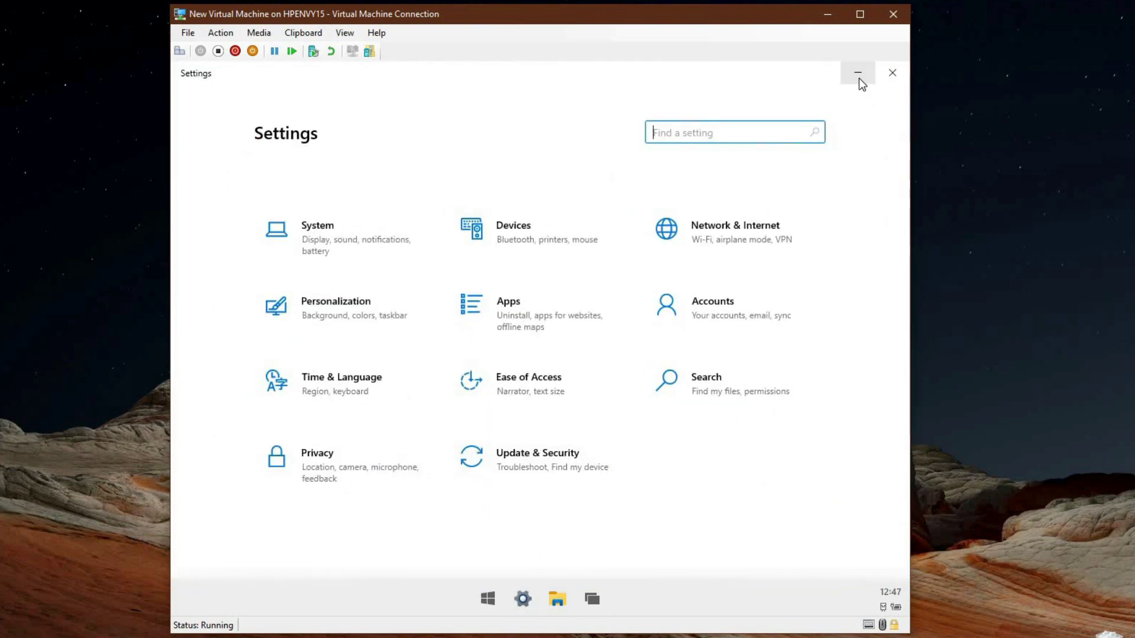
{"action": "left_click", "coordinate": [859, 77]}
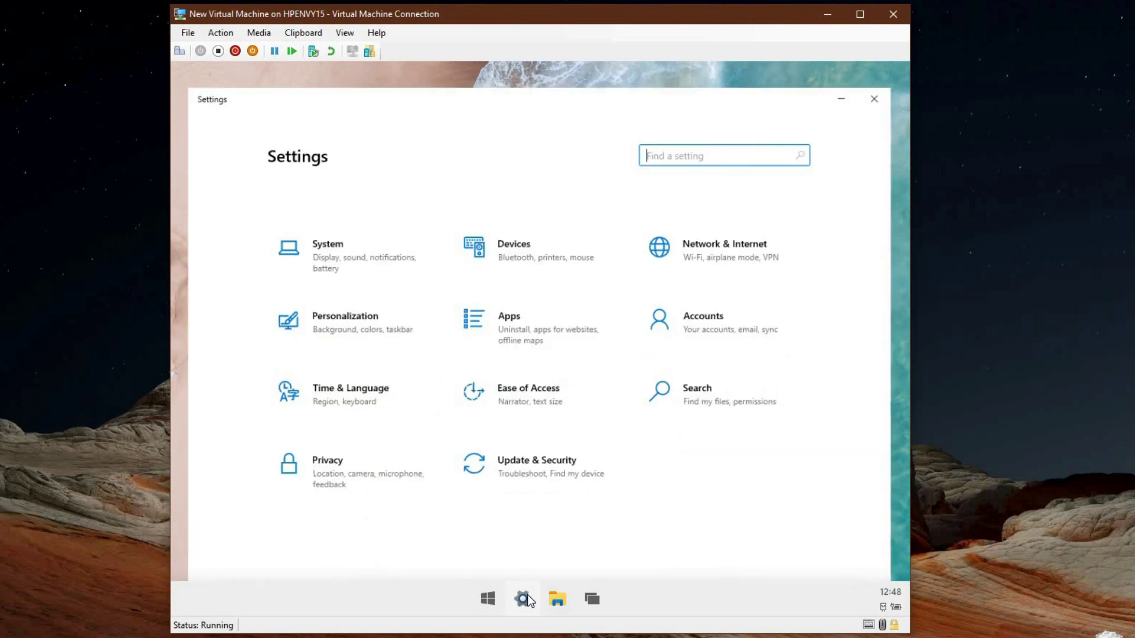
Step: Snap Settings to the right half of the desktop and fill the left half with Files
{"action": "left_click_drag", "start_coordinate": [527, 591], "coordinate": [558, 600]}
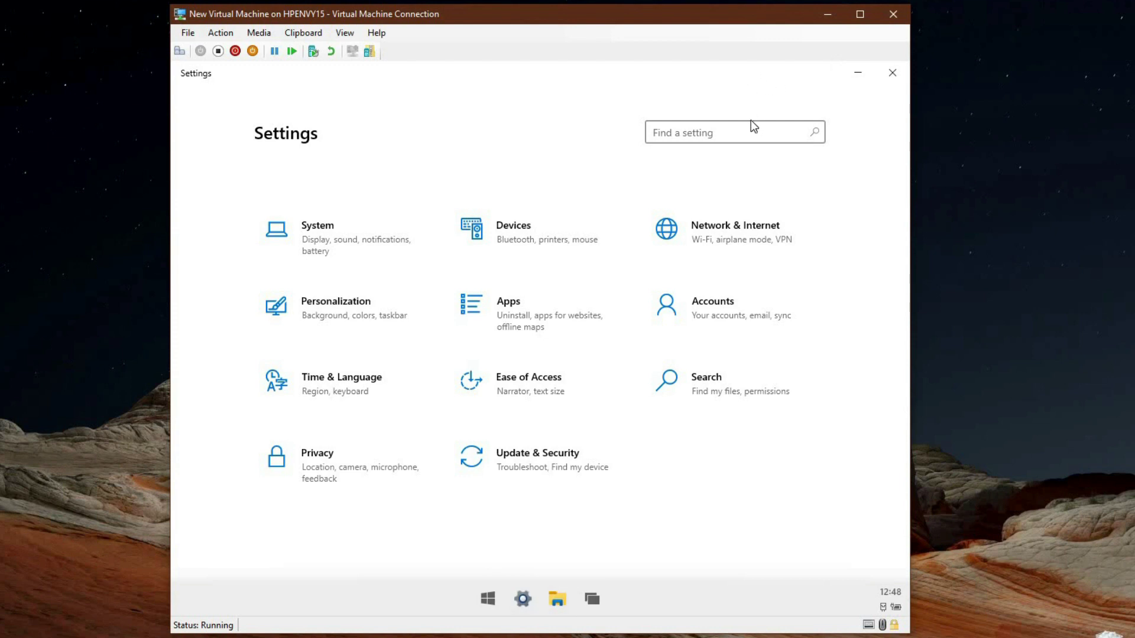
{"action": "left_click_drag", "start_coordinate": [750, 119], "coordinate": [786, 139]}
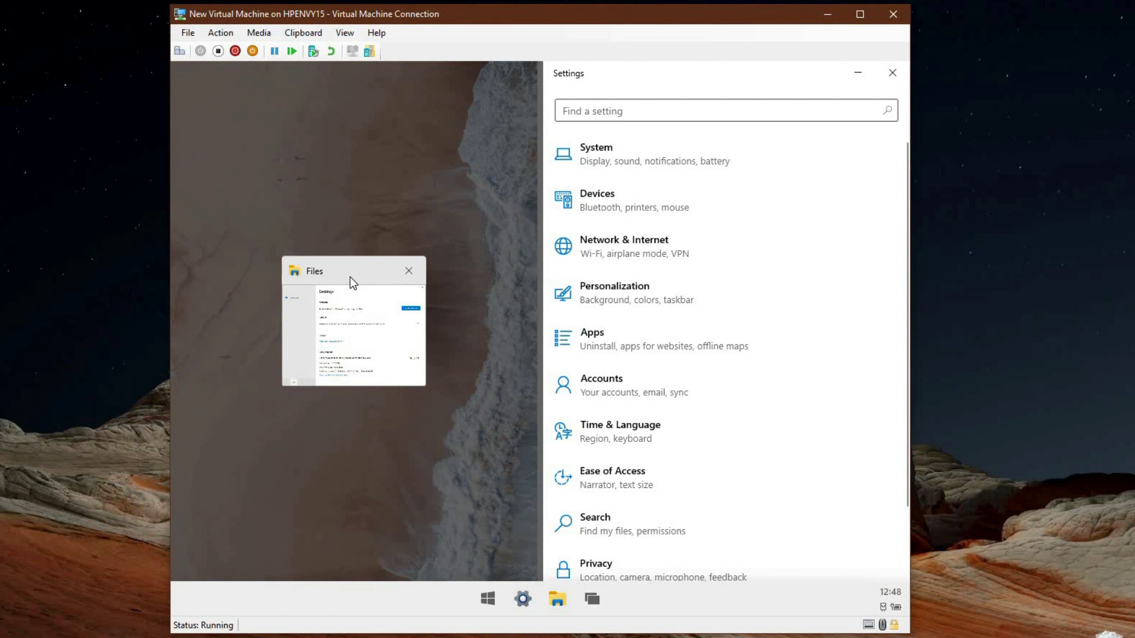
{"action": "left_click", "coordinate": [350, 277]}
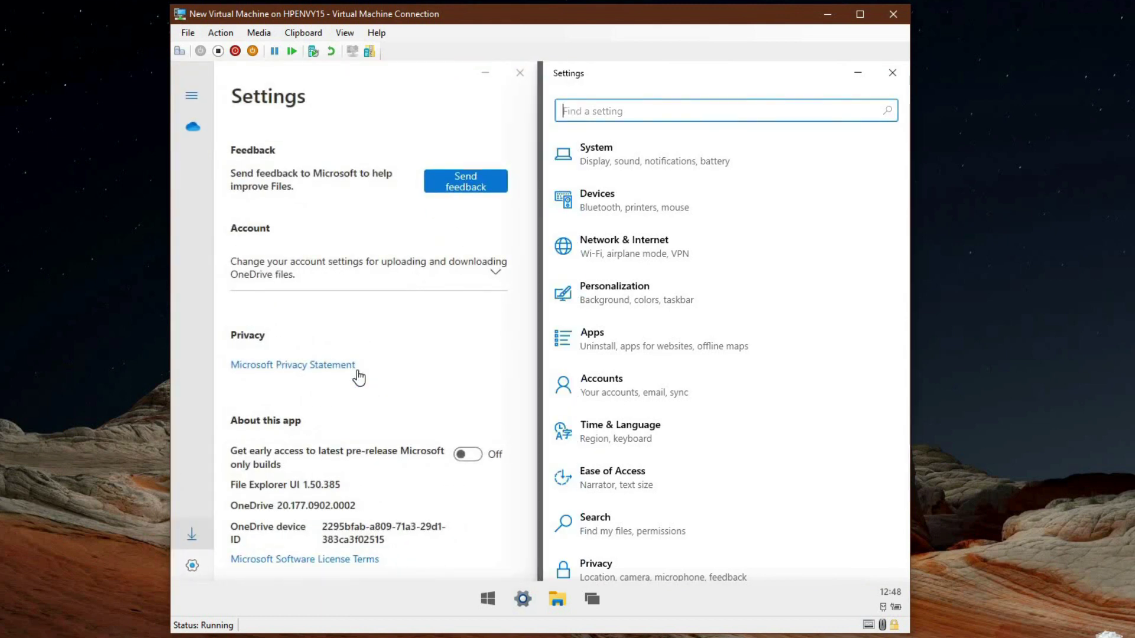
Step: Show and hide Task View repeatedly, and open and dismiss the Start menu over the split windows
{"action": "left_click", "coordinate": [592, 600]}
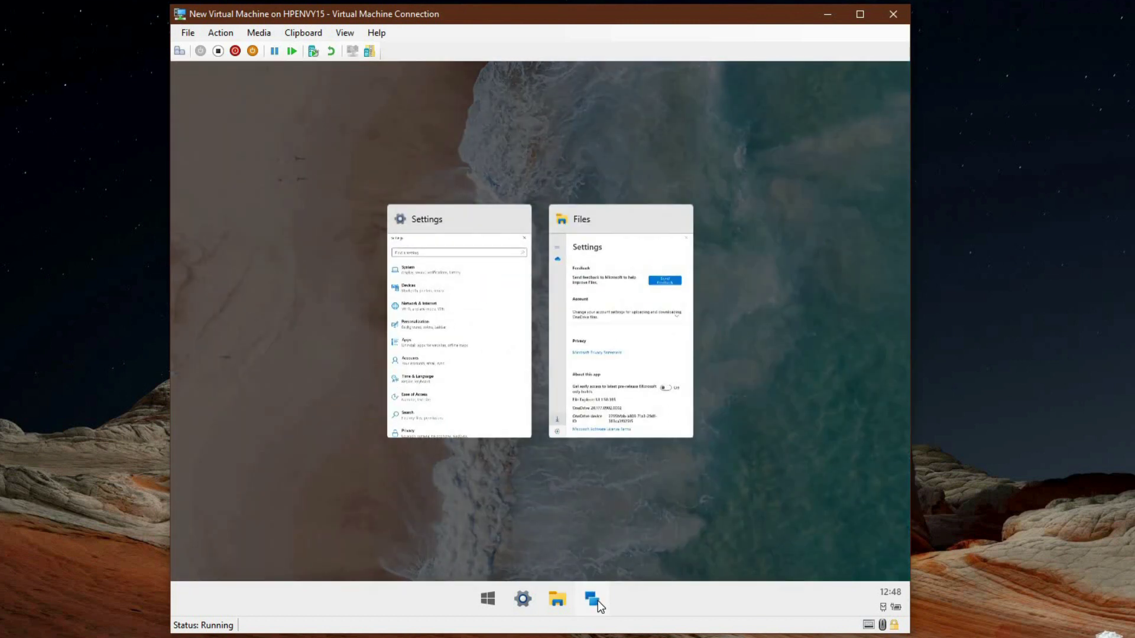
{"action": "left_click", "coordinate": [592, 597]}
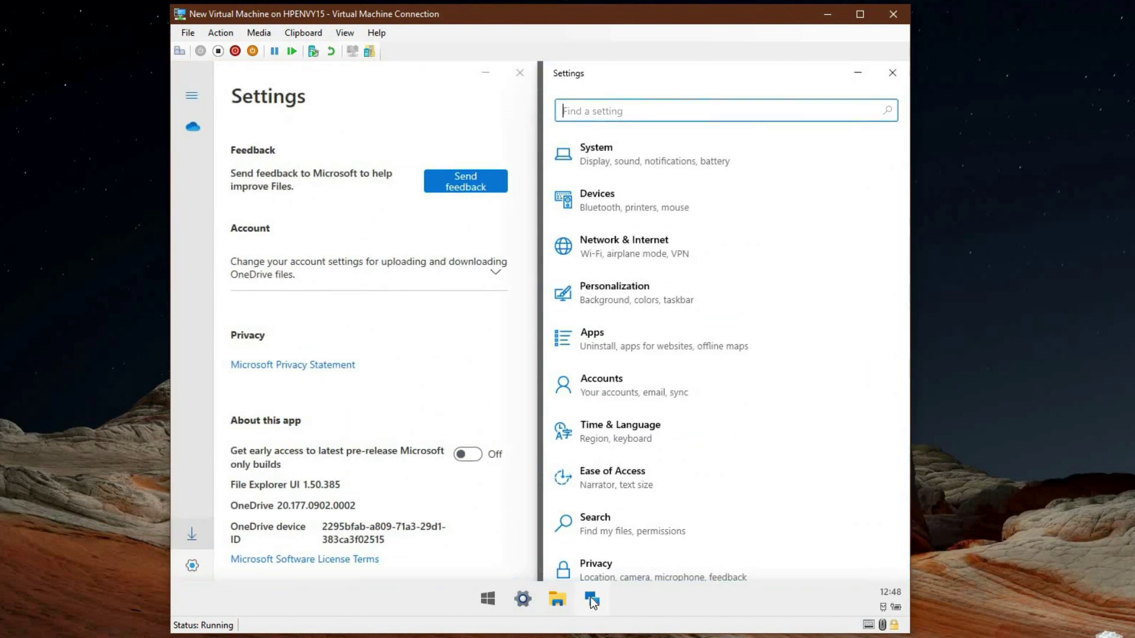
{"action": "left_click", "coordinate": [591, 598]}
{"action": "left_click", "coordinate": [592, 598]}
{"action": "left_click", "coordinate": [495, 602]}
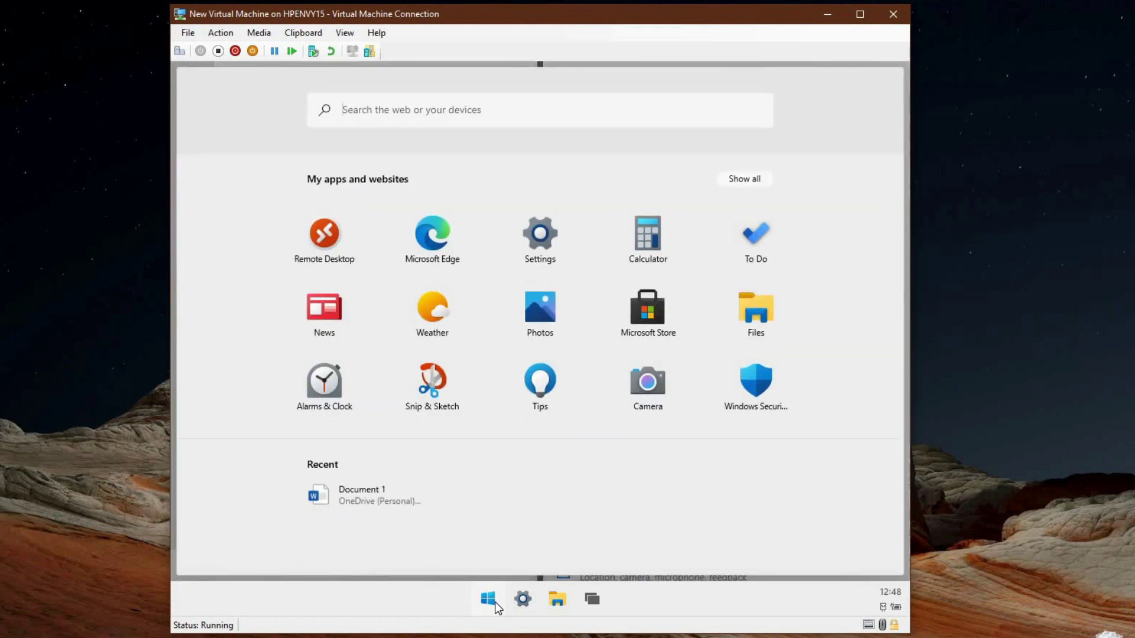
{"action": "key", "text": "Escape"}
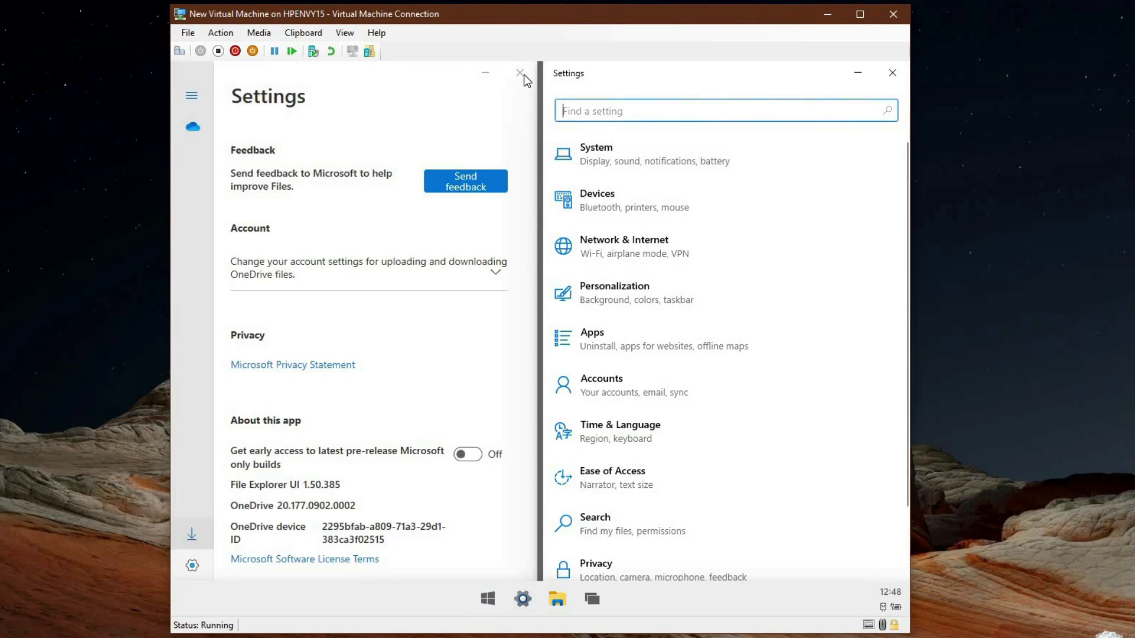
Step: Close the Files window in the split view and minimize Settings
{"action": "left_click", "coordinate": [523, 76]}
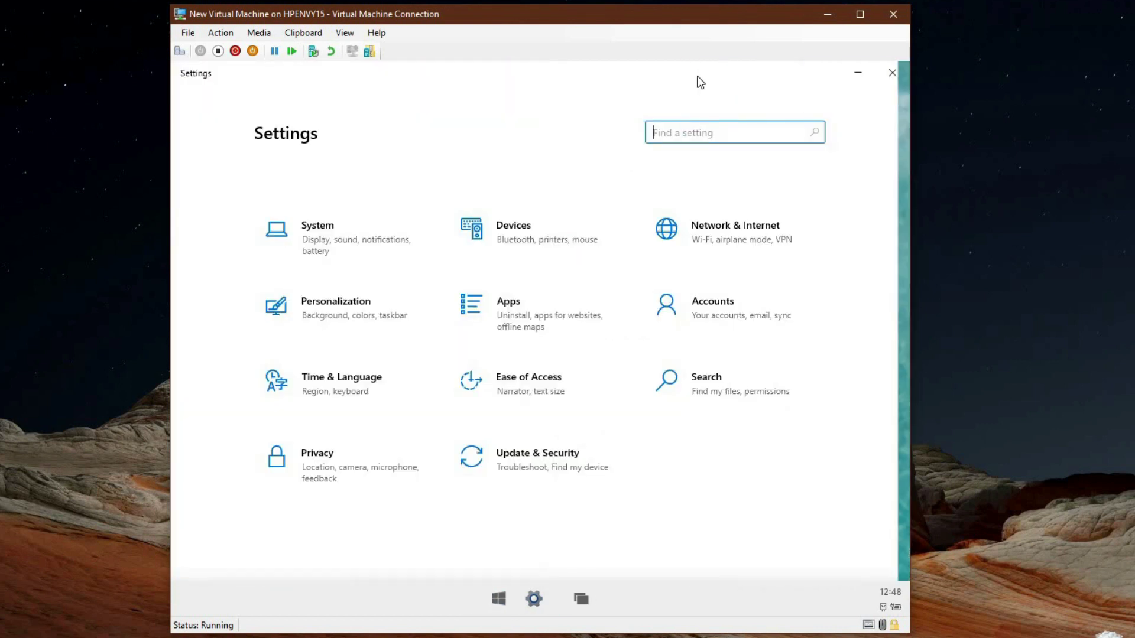
{"action": "mouse_move", "coordinate": [674, 140]}
{"action": "left_mouse_down"}
{"action": "mouse_move", "coordinate": [700, 150]}
{"action": "mouse_move", "coordinate": [721, 131]}
{"action": "mouse_move", "coordinate": [670, 166]}
{"action": "mouse_move", "coordinate": [662, 134]}
{"action": "left_mouse_up"}
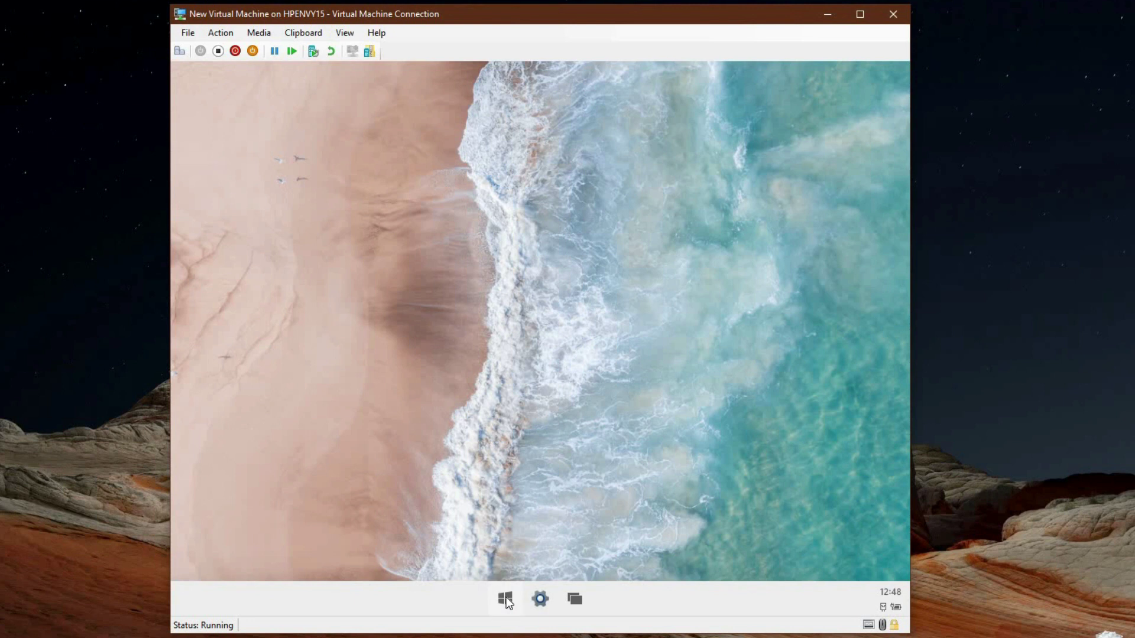
Step: Launch Microsoft Edge from the Start menu and look through the open Bing results page
{"action": "left_click", "coordinate": [506, 599]}
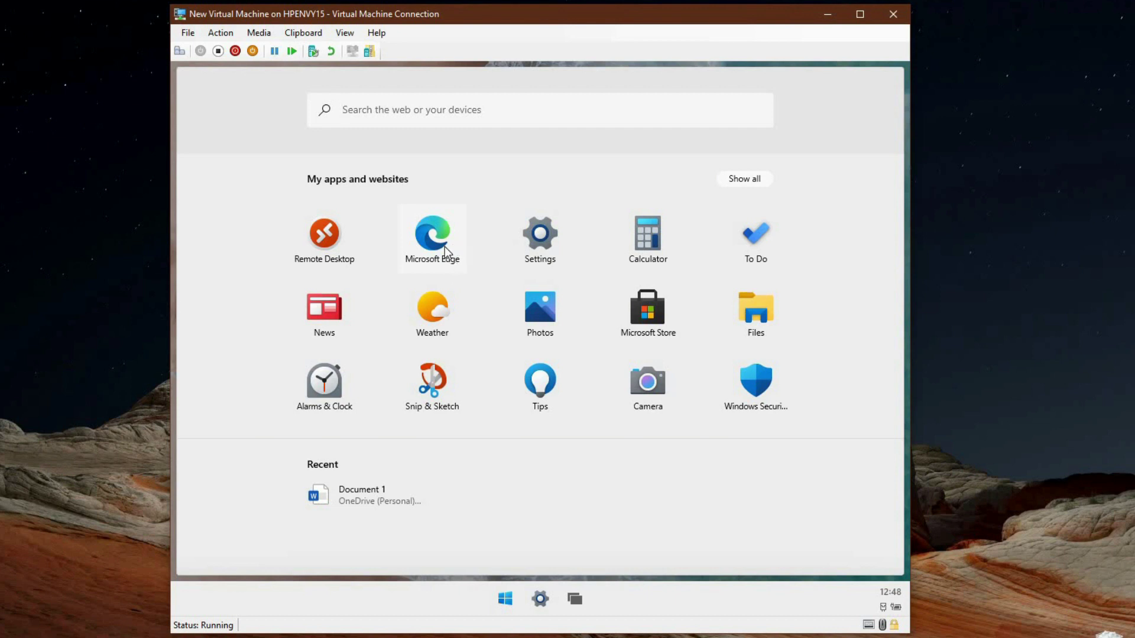
{"action": "left_click", "coordinate": [444, 249]}
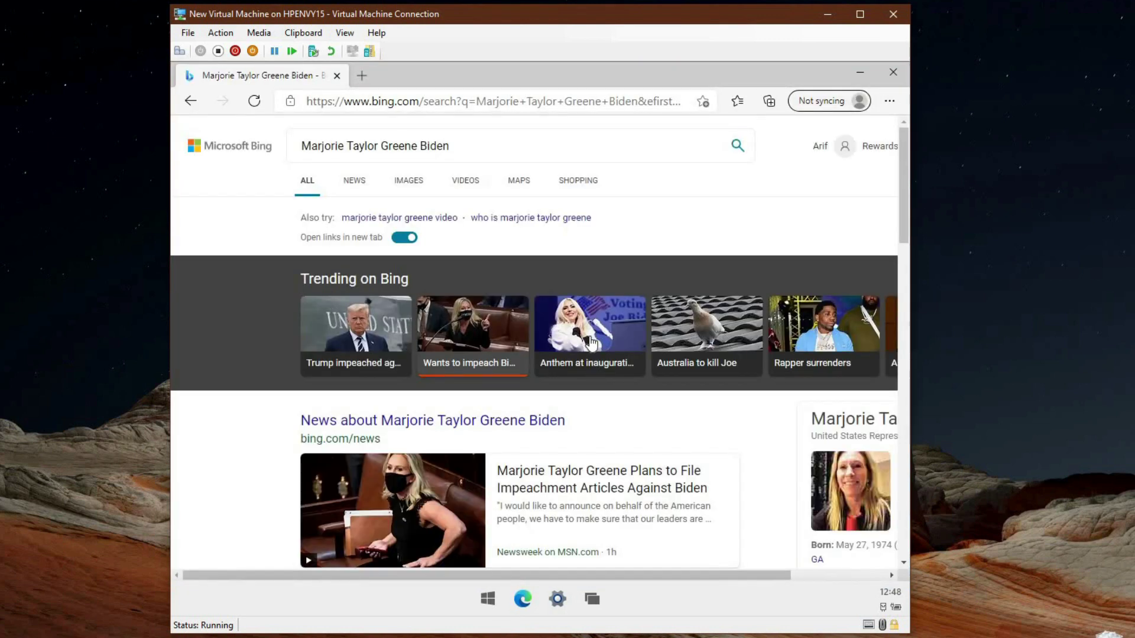
{"action": "scroll", "coordinate": [357, 77], "scroll_direction": "down", "scroll_amount": 10}
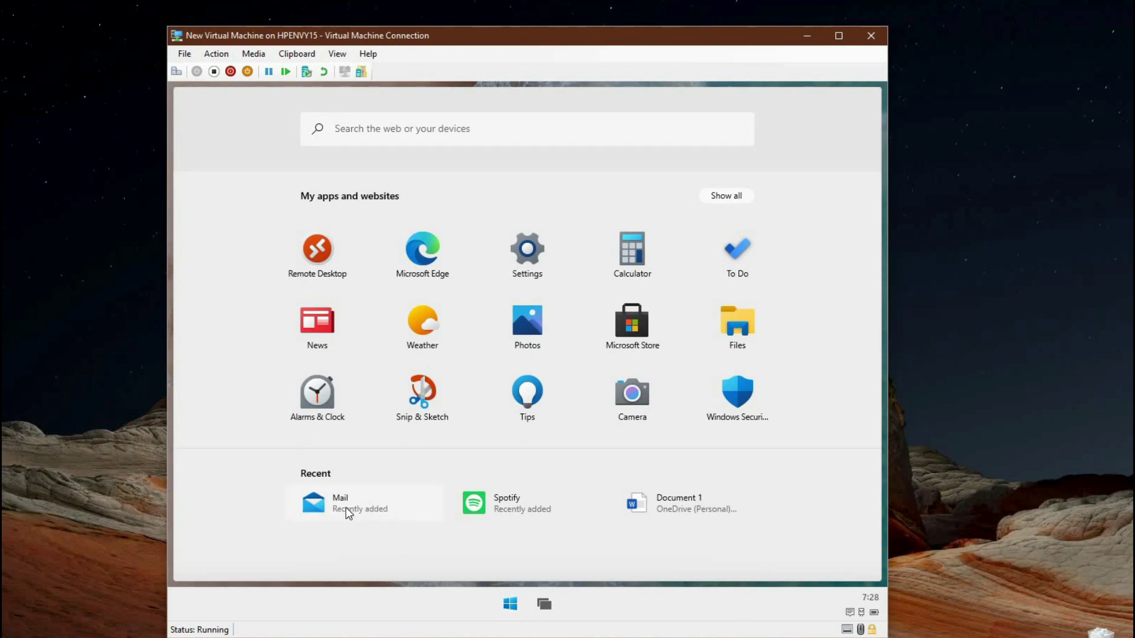
Step: Launch Mail from the recent items, view the account types it can add, and minimize the app
{"action": "left_click", "coordinate": [347, 509]}
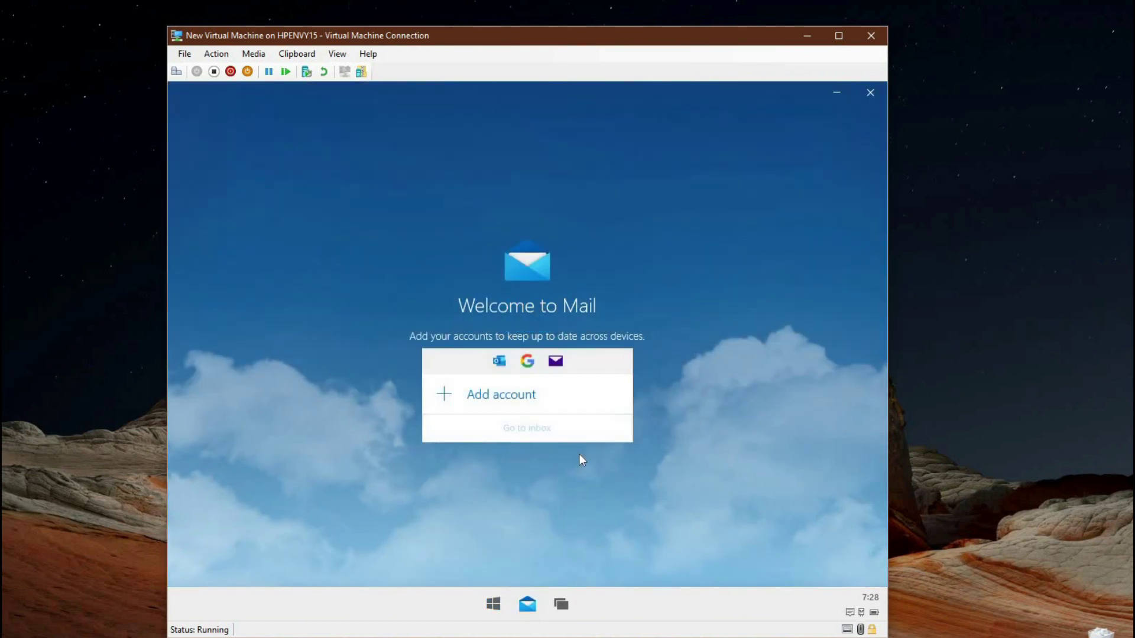
{"action": "left_click", "coordinate": [560, 393]}
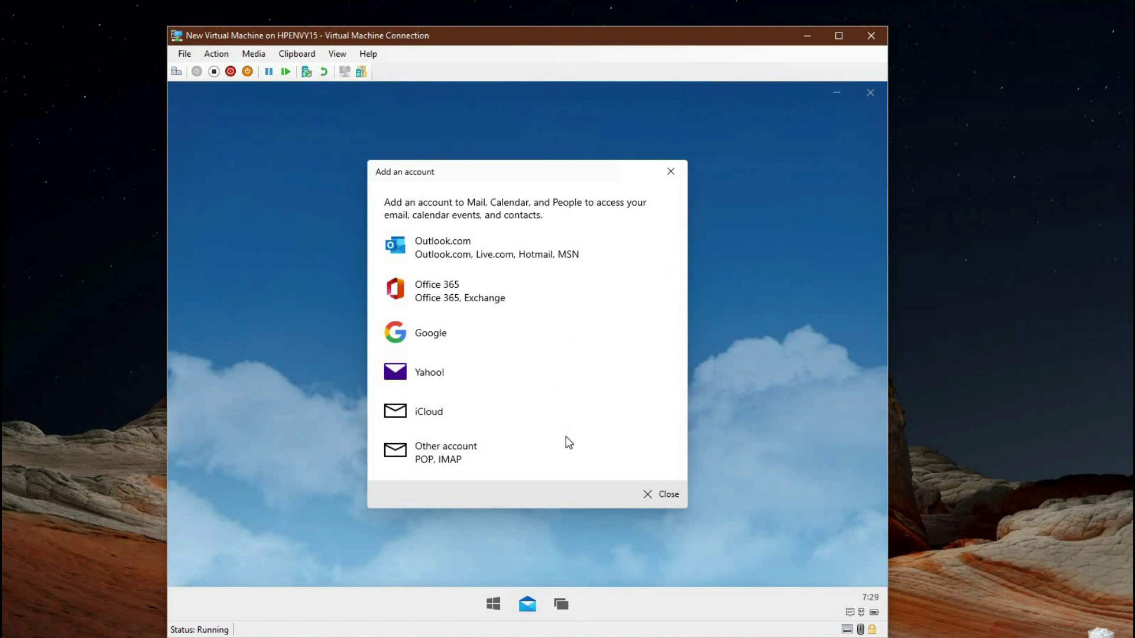
{"action": "left_click", "coordinate": [531, 606]}
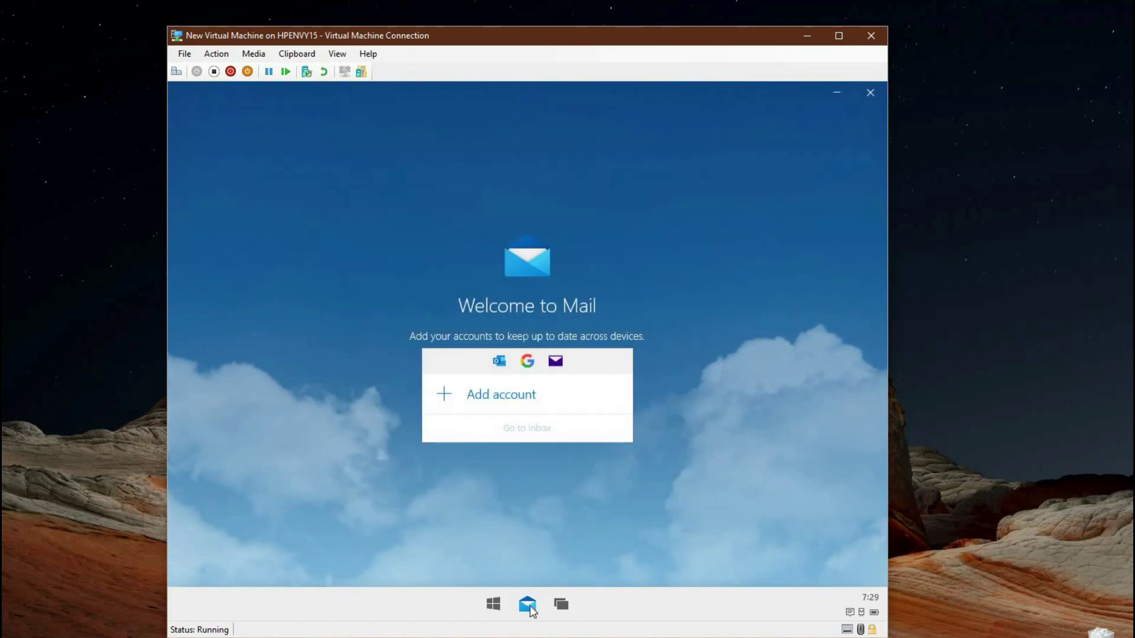
{"action": "left_click", "coordinate": [531, 607]}
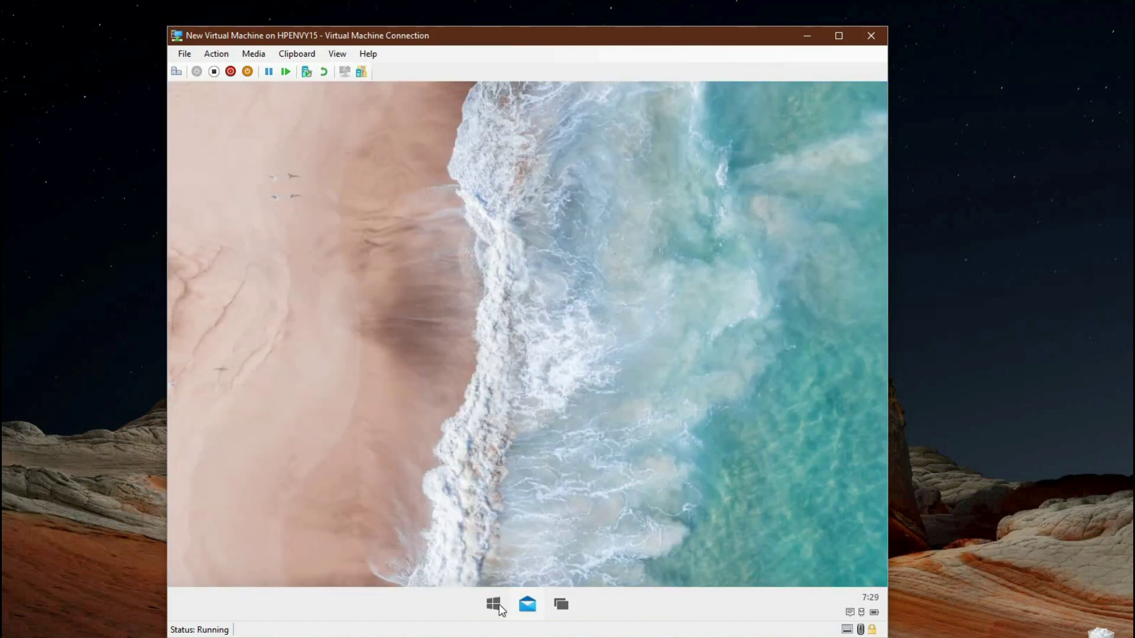
Step: Launch Calendar from the full app list in the Start menu
{"action": "left_click", "coordinate": [499, 605]}
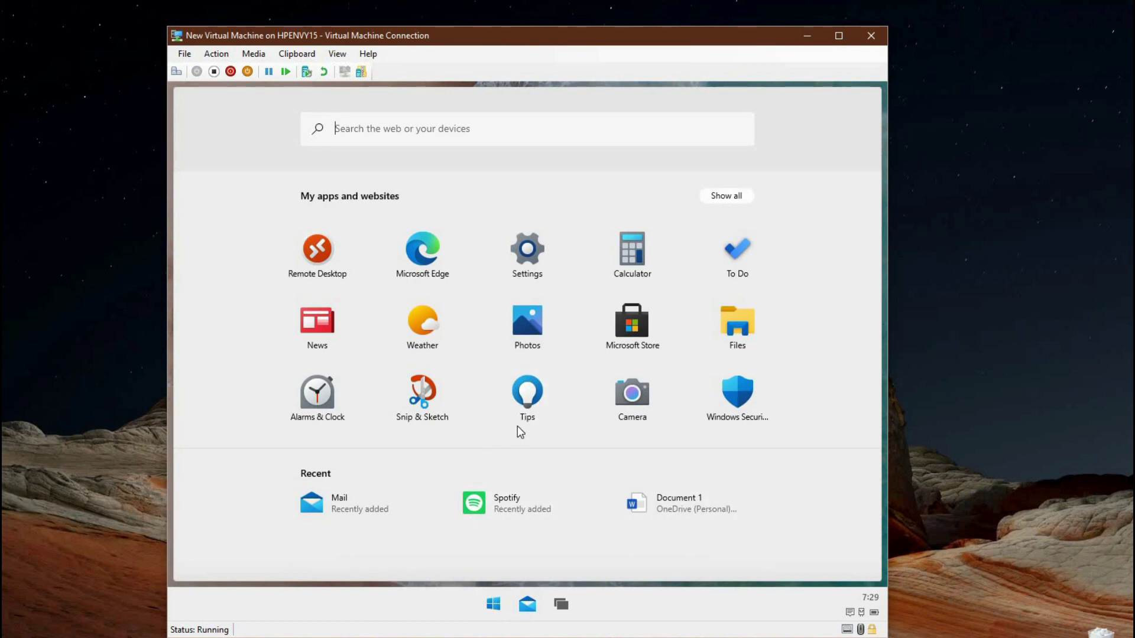
{"action": "scroll", "coordinate": [517, 426], "scroll_direction": "down", "scroll_amount": 1}
{"action": "scroll", "coordinate": [533, 418], "scroll_direction": "down", "scroll_amount": 3}
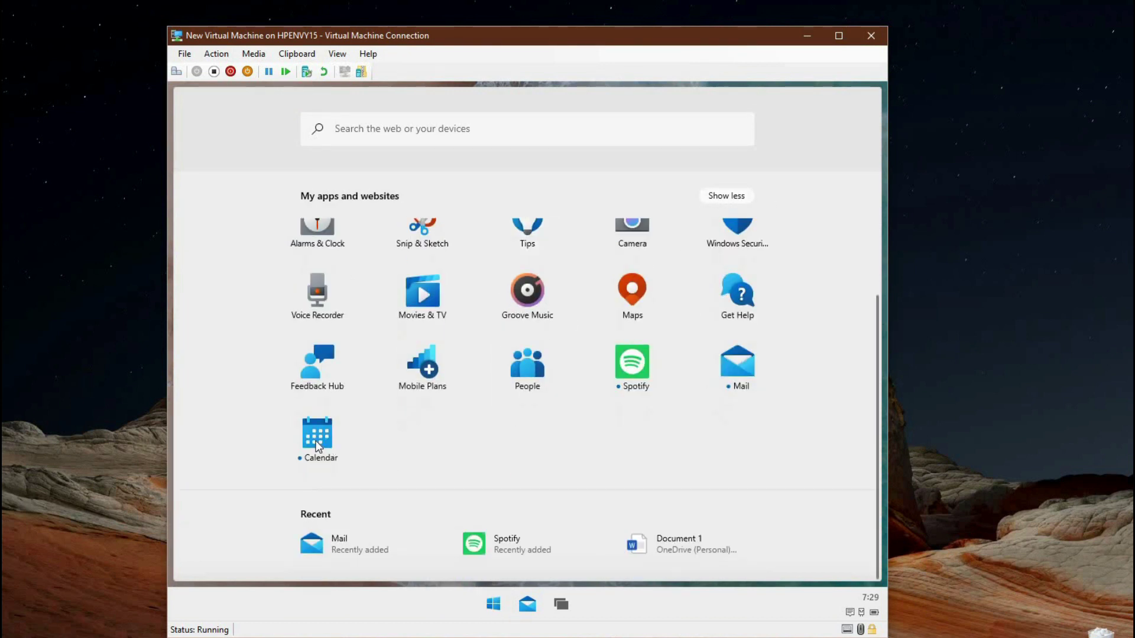
{"action": "left_click", "coordinate": [318, 440]}
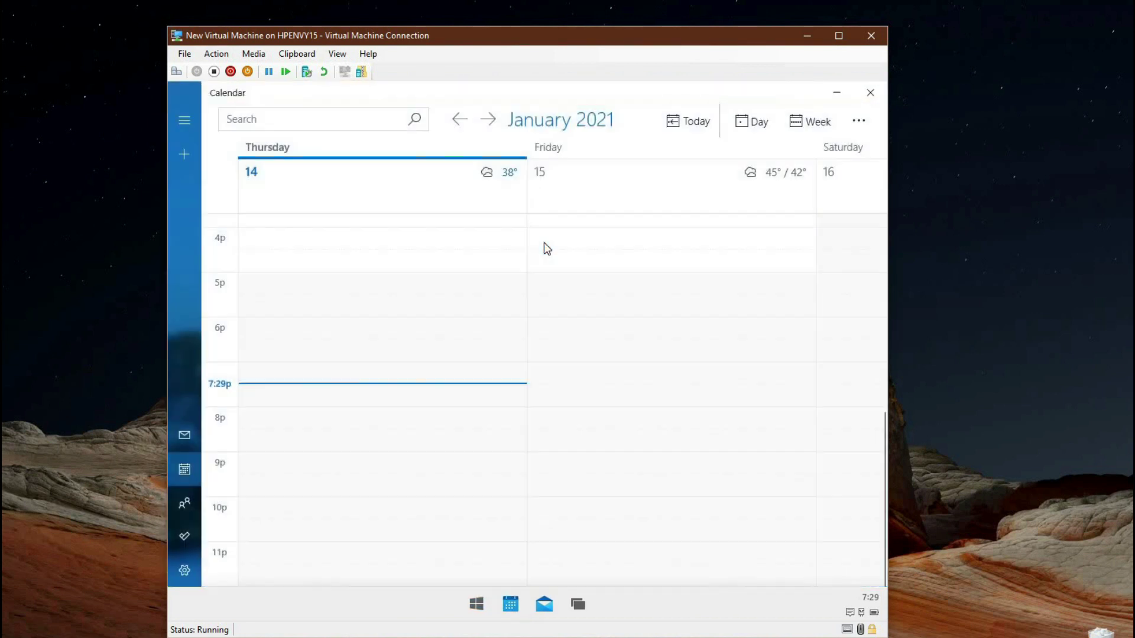
Step: Expand and collapse Calendar's navigation pane, try the one-day and six-day views, and close the app
{"action": "left_click", "coordinate": [184, 127]}
{"action": "left_click", "coordinate": [187, 123]}
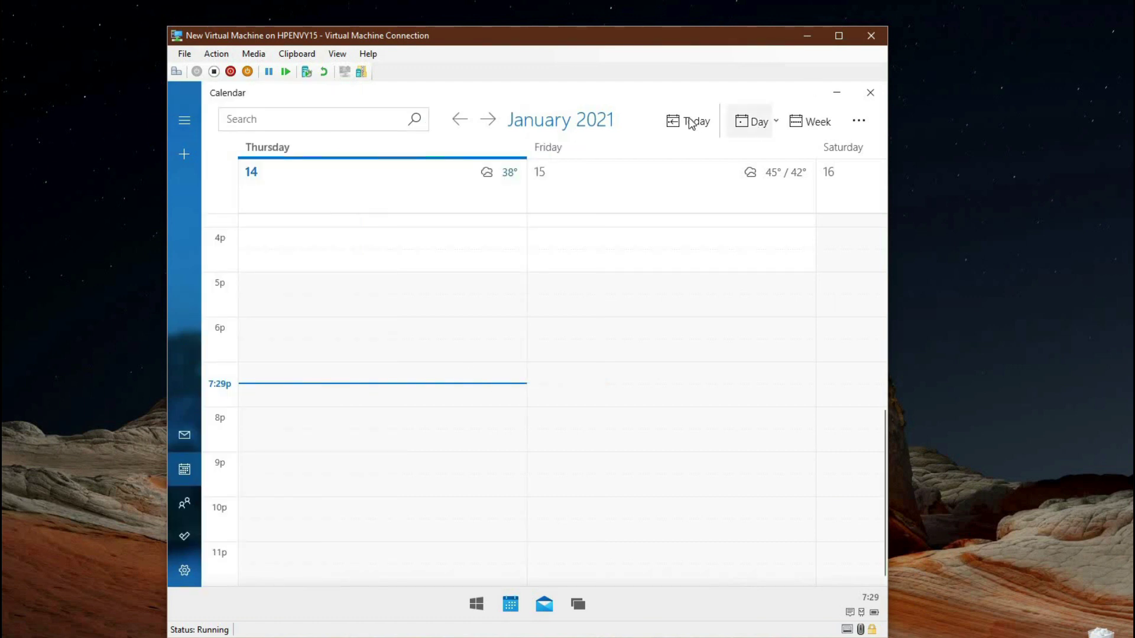
{"action": "left_click", "coordinate": [750, 124]}
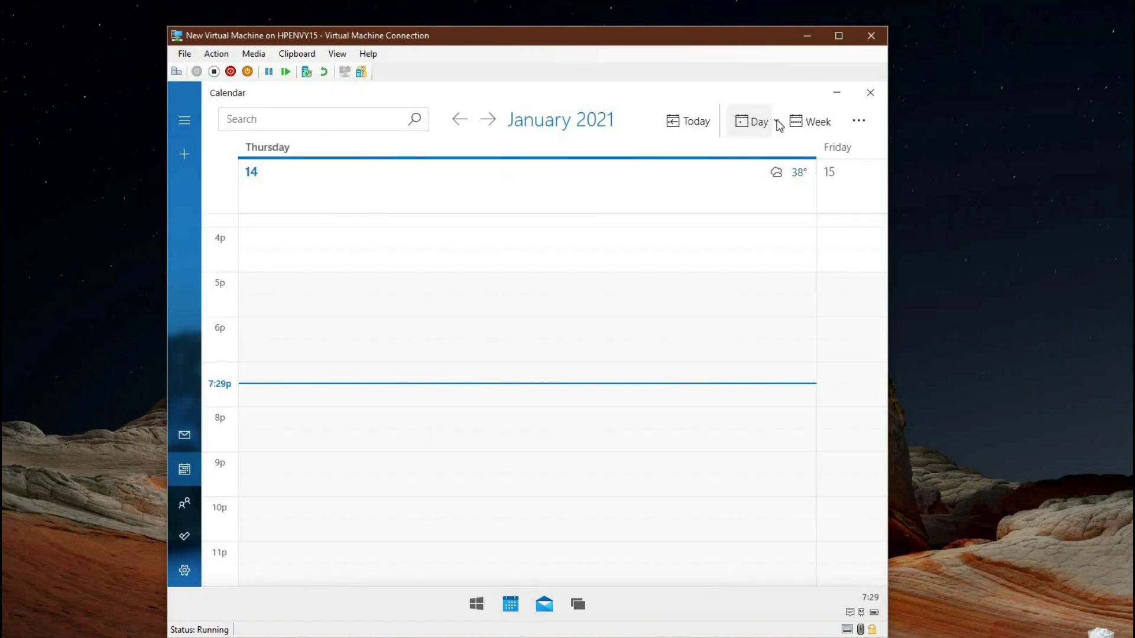
{"action": "left_click", "coordinate": [777, 120]}
{"action": "left_click", "coordinate": [749, 293]}
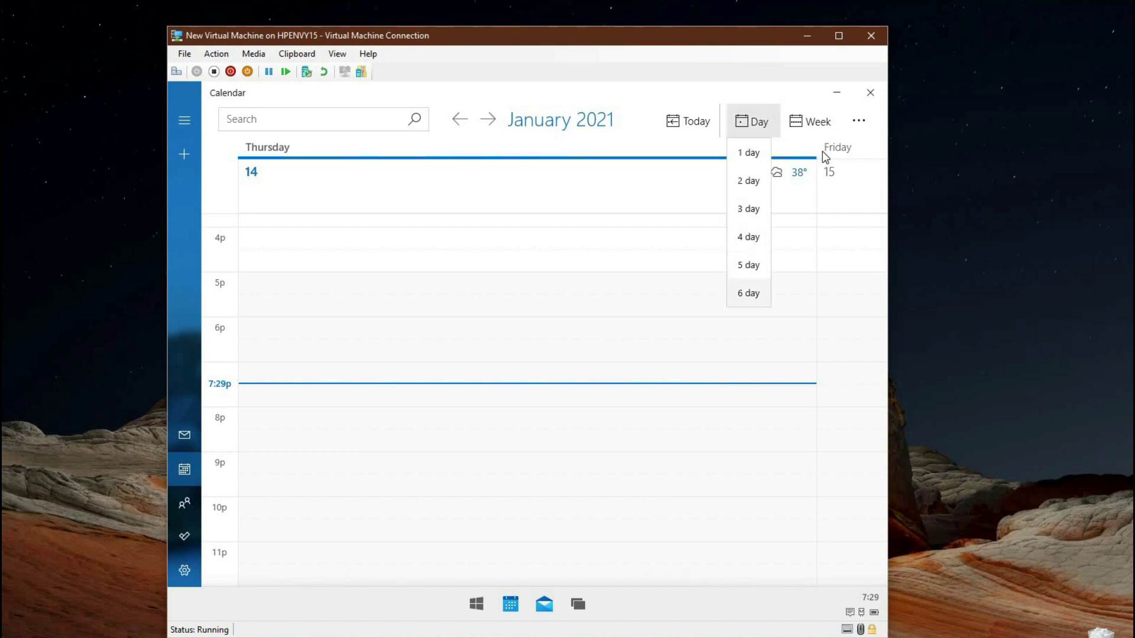
{"action": "left_click", "coordinate": [871, 93]}
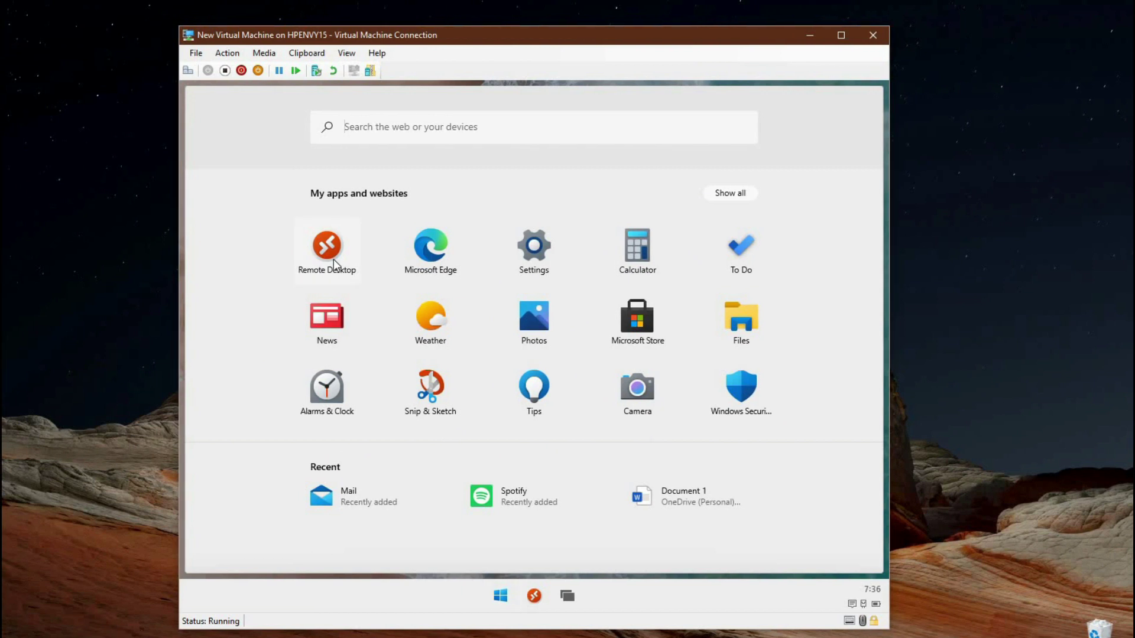
Step: Launch Remote Desktop from the Start menu, view the options for the saved PC, and dismiss them
{"action": "left_click", "coordinate": [328, 254]}
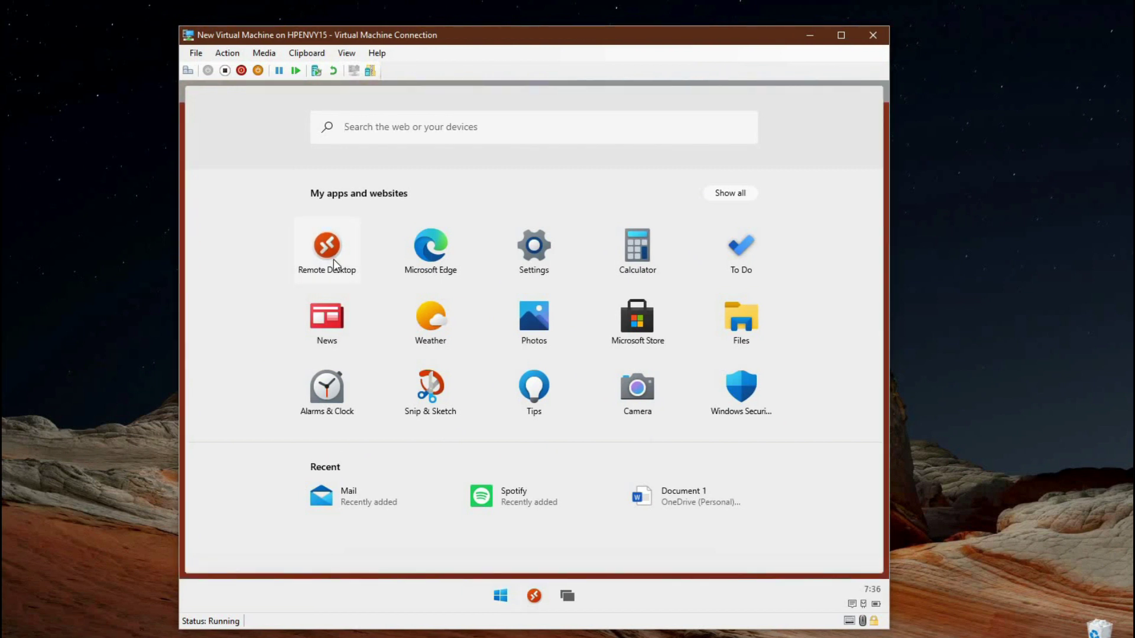
{"action": "left_click", "coordinate": [375, 269]}
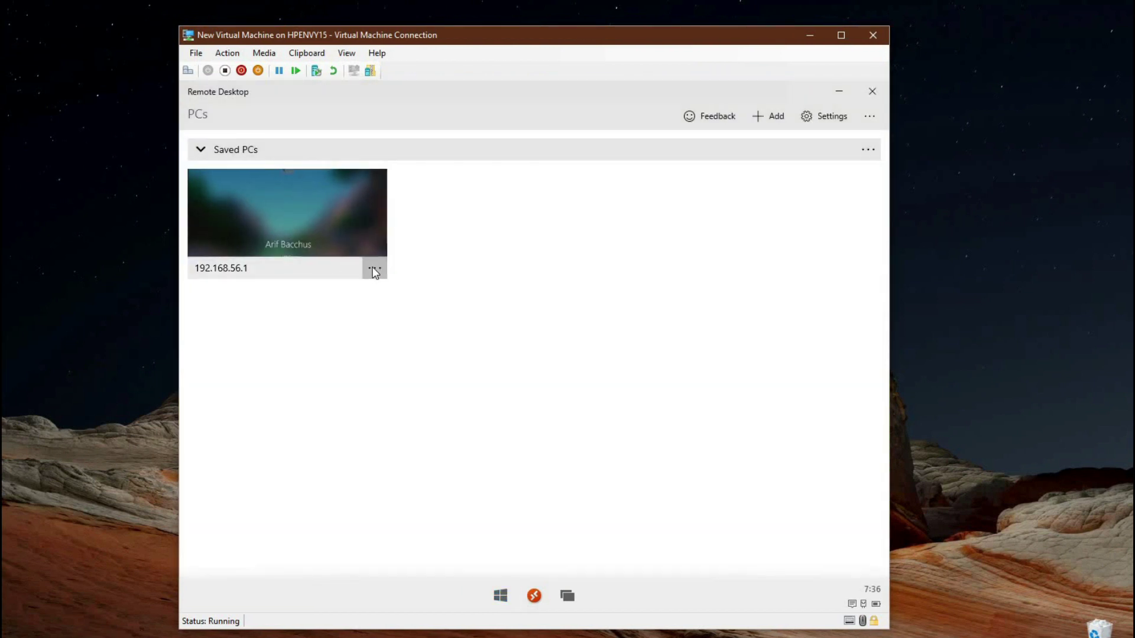
{"action": "left_click", "coordinate": [762, 121]}
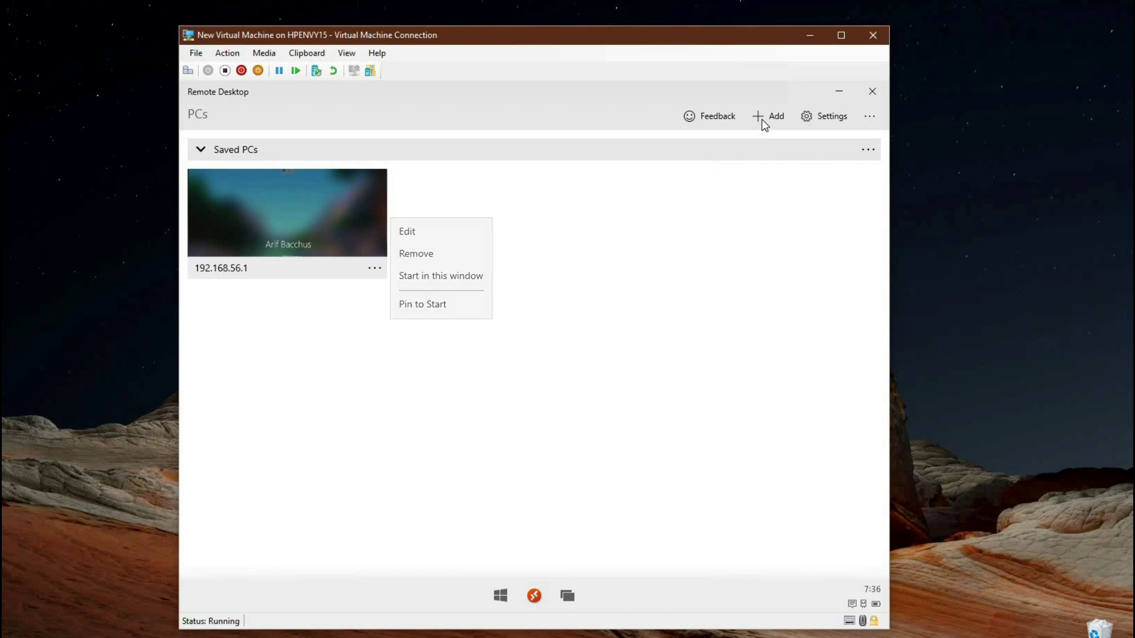
Step: Look at the form for adding a PC, cancel it, and show Remote Desktop's About page
{"action": "left_click", "coordinate": [762, 120]}
{"action": "left_click", "coordinate": [765, 121]}
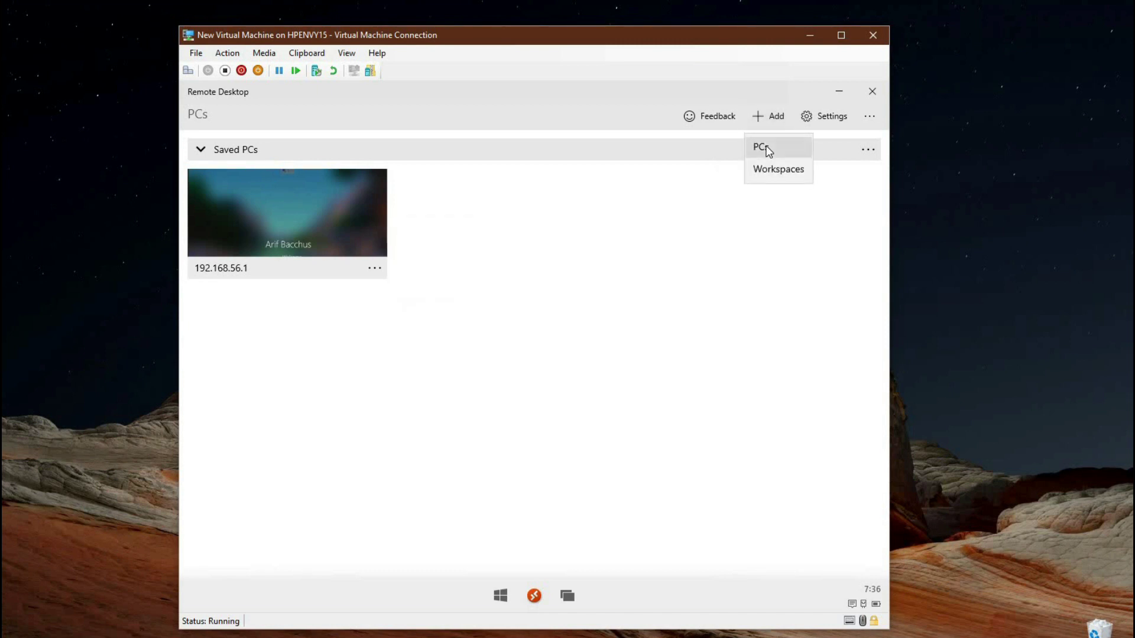
{"action": "left_click", "coordinate": [762, 148]}
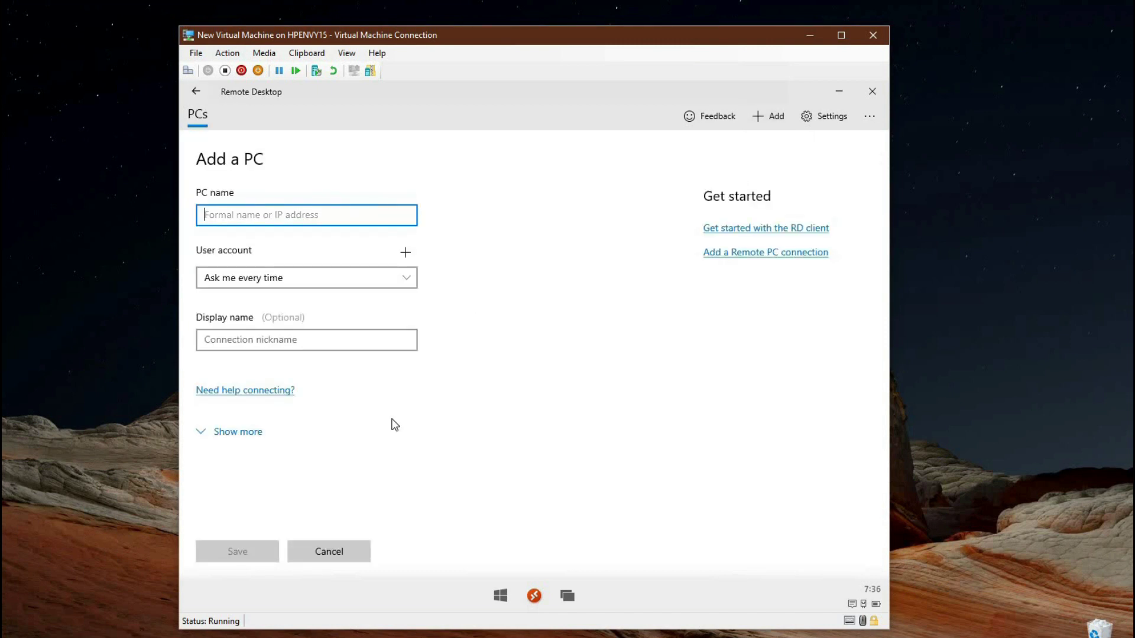
{"action": "left_click", "coordinate": [342, 551]}
{"action": "left_click", "coordinate": [871, 116]}
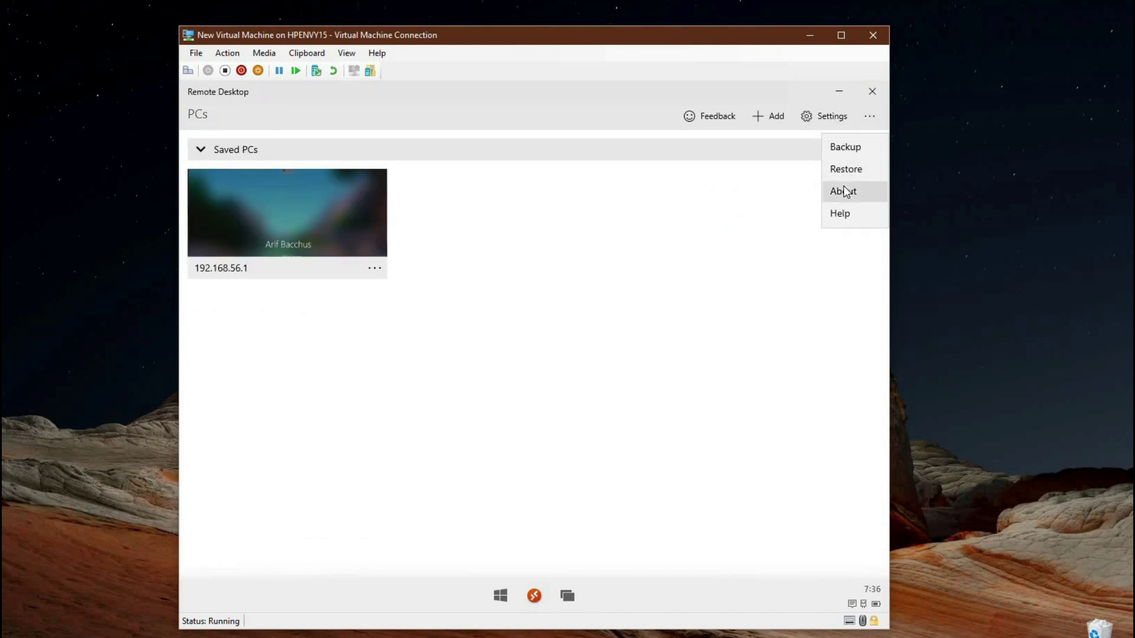
{"action": "left_click", "coordinate": [844, 191]}
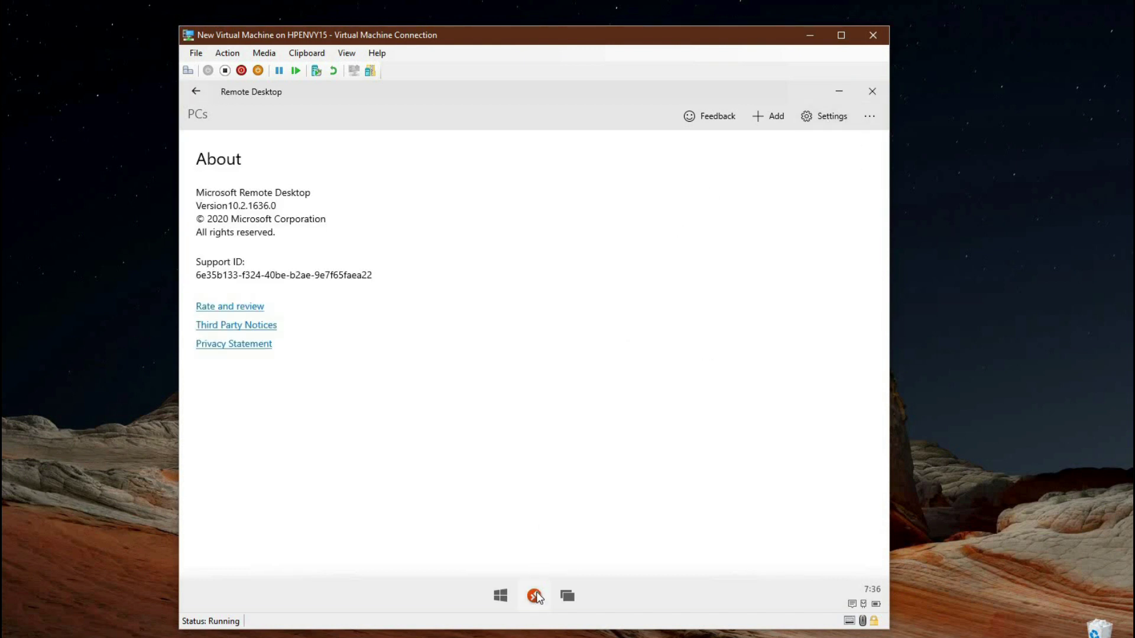
Step: Open Document 1 from the Start menu's recent items, keep a single OneDrive tab, and minimize Microsoft Edge
{"action": "left_click", "coordinate": [503, 596]}
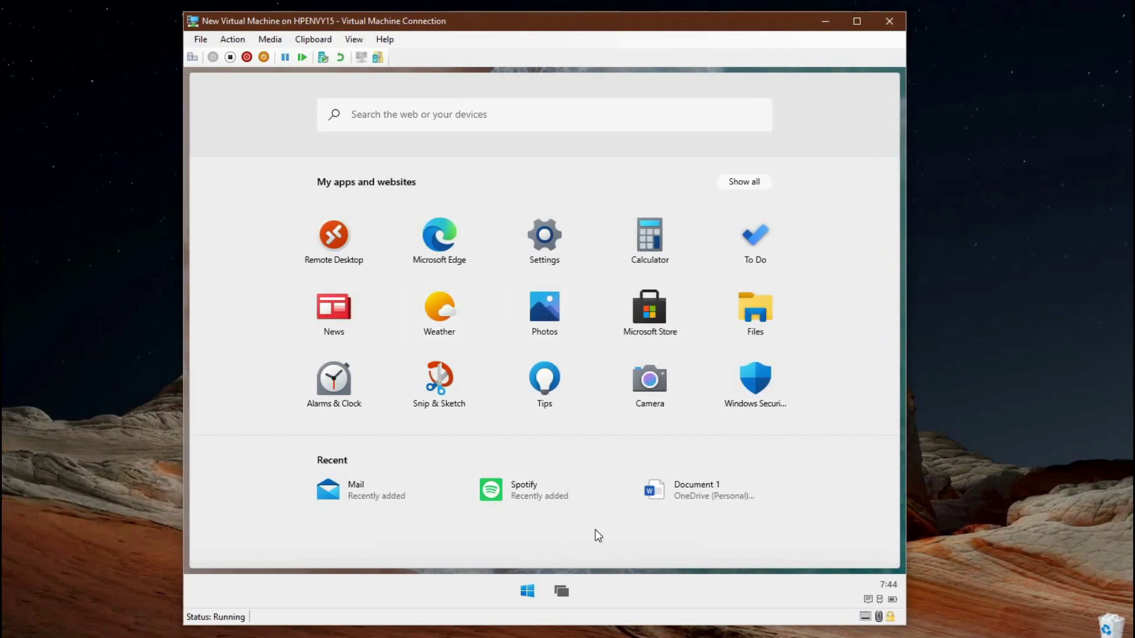
{"action": "left_click", "coordinate": [712, 480]}
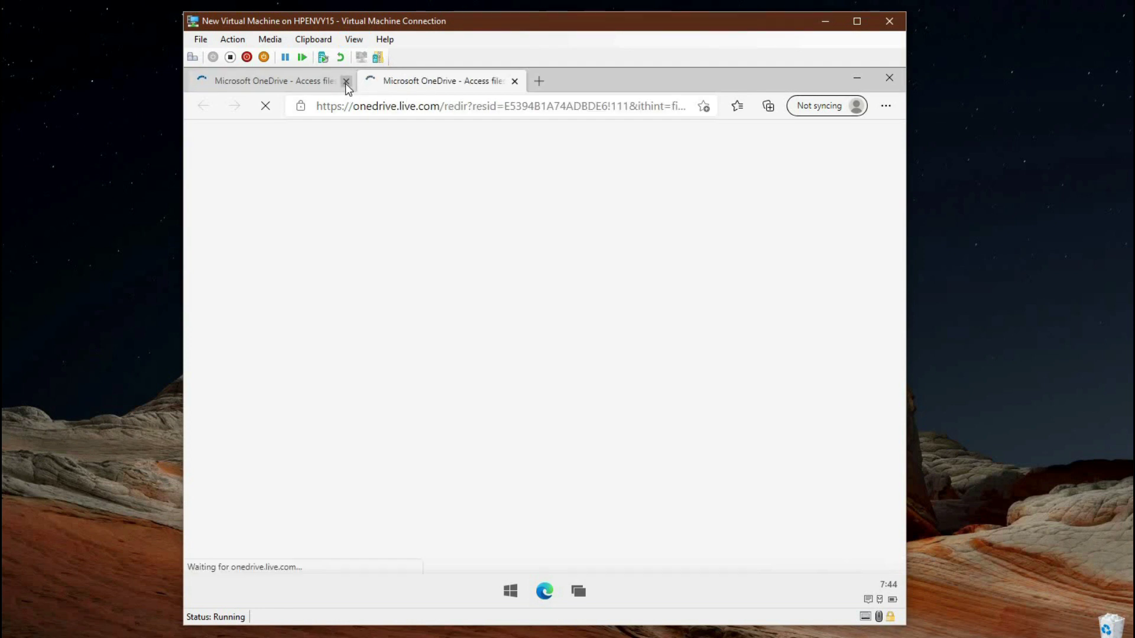
{"action": "left_click", "coordinate": [346, 82]}
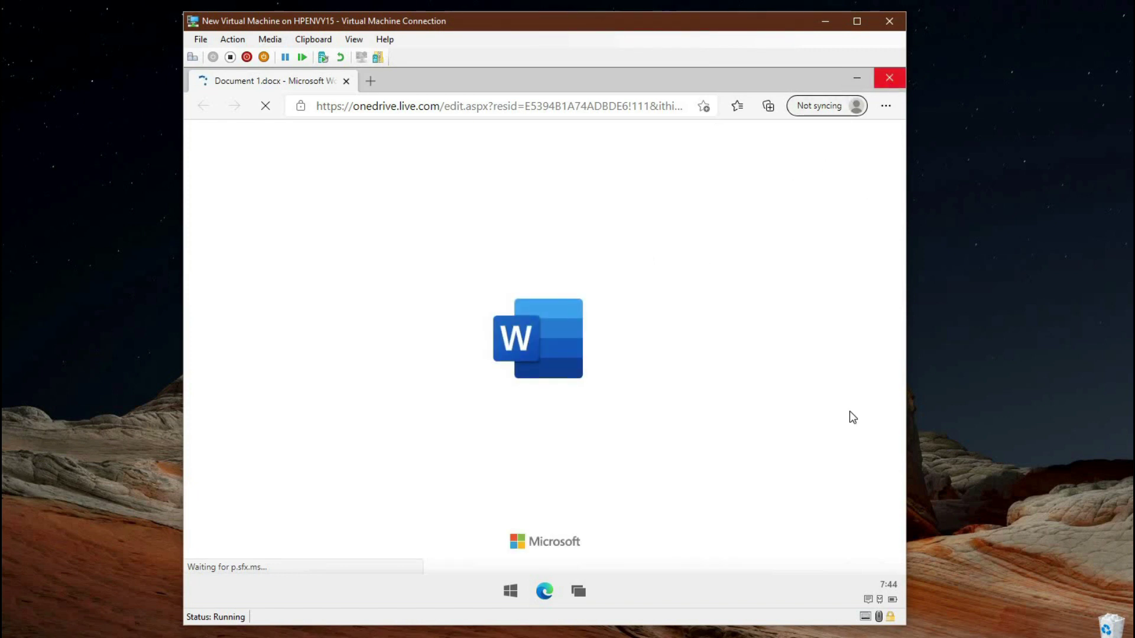
{"action": "left_click", "coordinate": [855, 81]}
Step: Launch Files from the Start menu and show the Downloads folder
{"action": "left_click", "coordinate": [517, 586]}
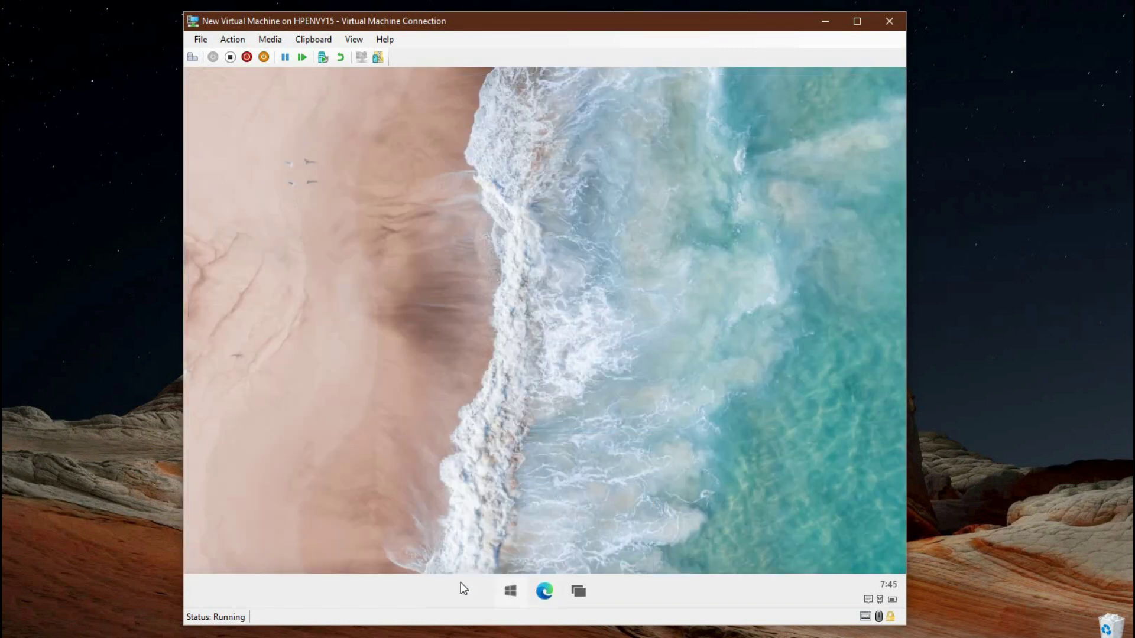
{"action": "left_click", "coordinate": [764, 325]}
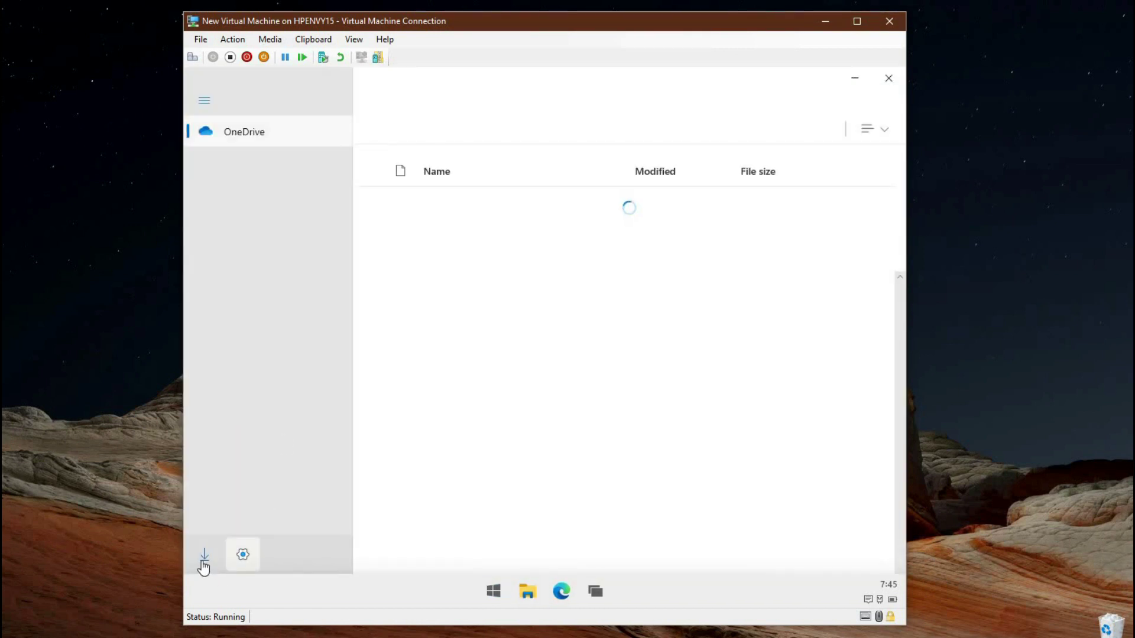
{"action": "left_click", "coordinate": [204, 558]}
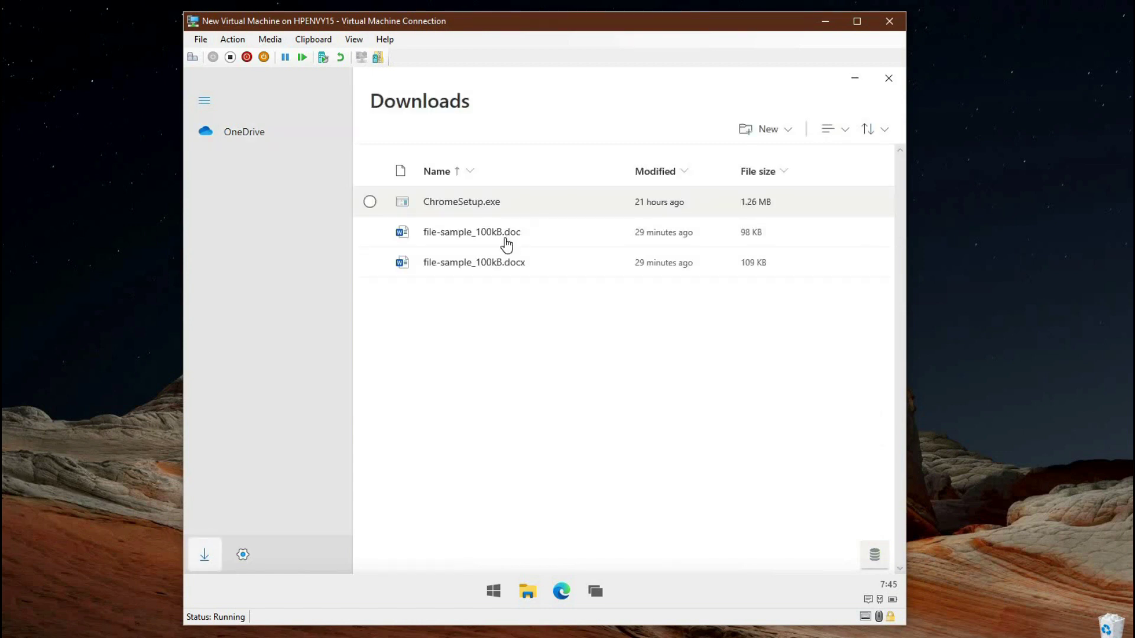
Step: Examine the context options of file-sample_100kB.docx, including the choices under Open
{"action": "right_click", "coordinate": [482, 269]}
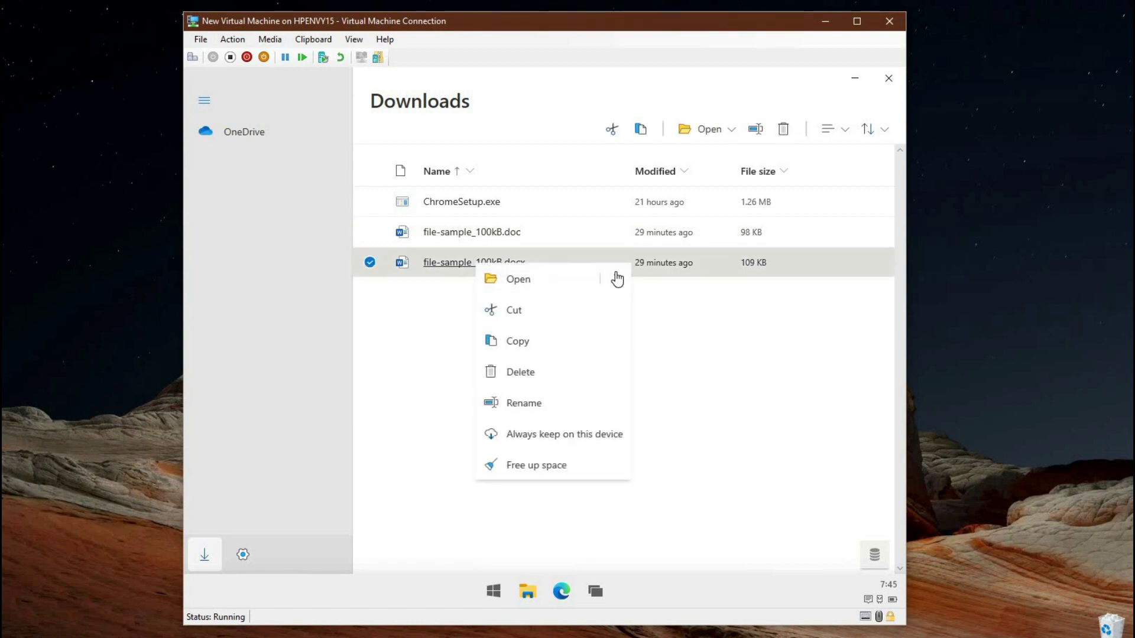
{"action": "left_click", "coordinate": [501, 266]}
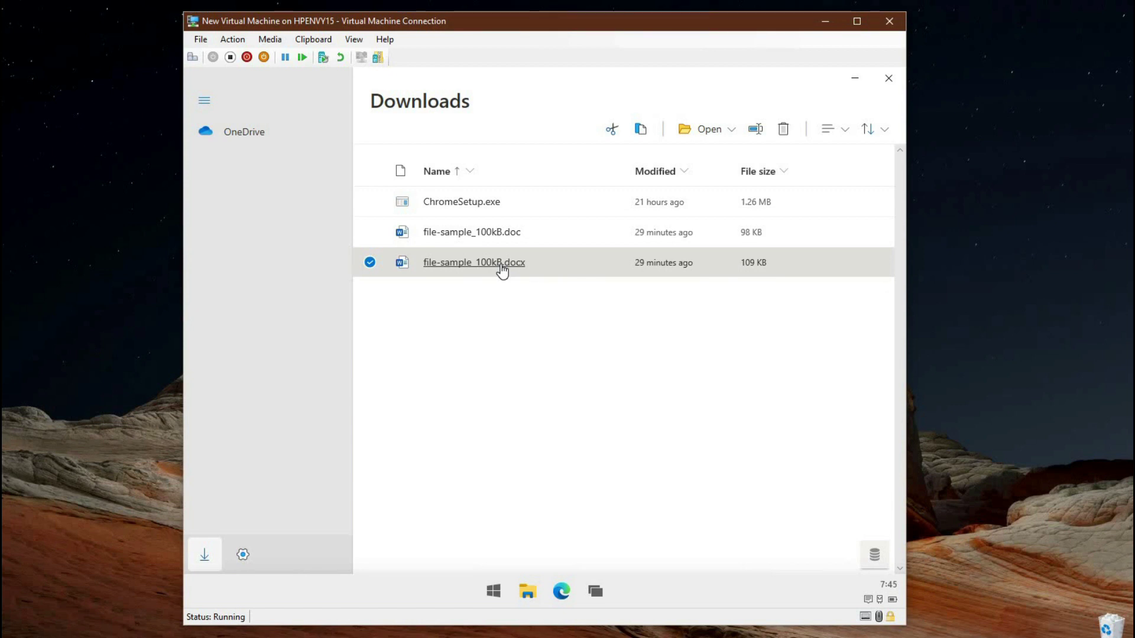
{"action": "right_click", "coordinate": [501, 269]}
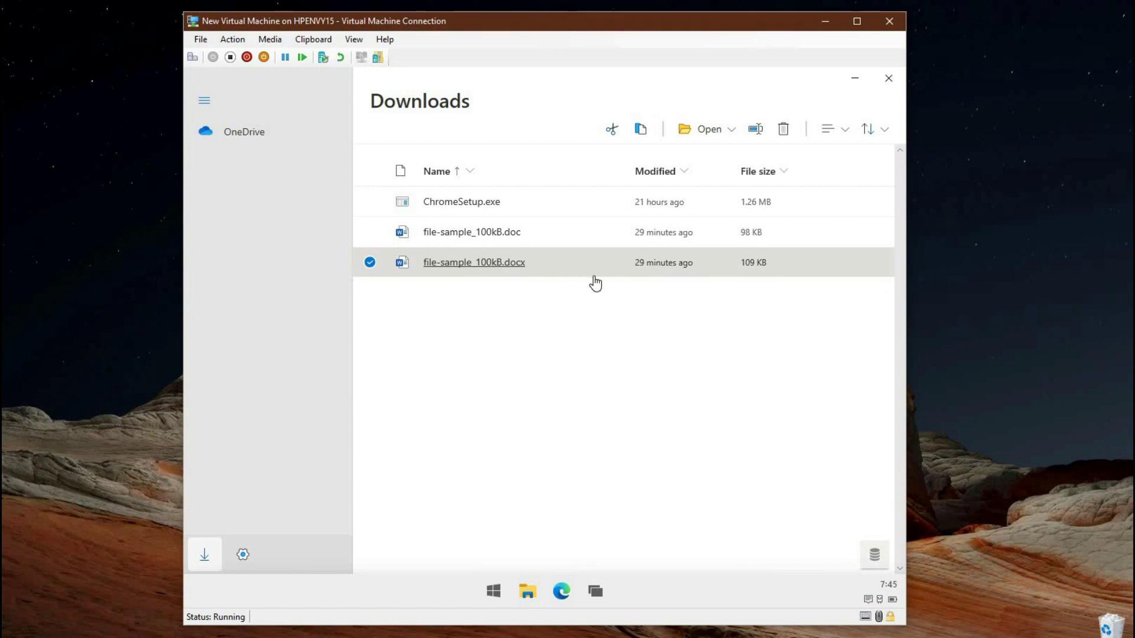
{"action": "mouse_move", "coordinate": [636, 280]}
{"action": "left_click", "coordinate": [676, 284]}
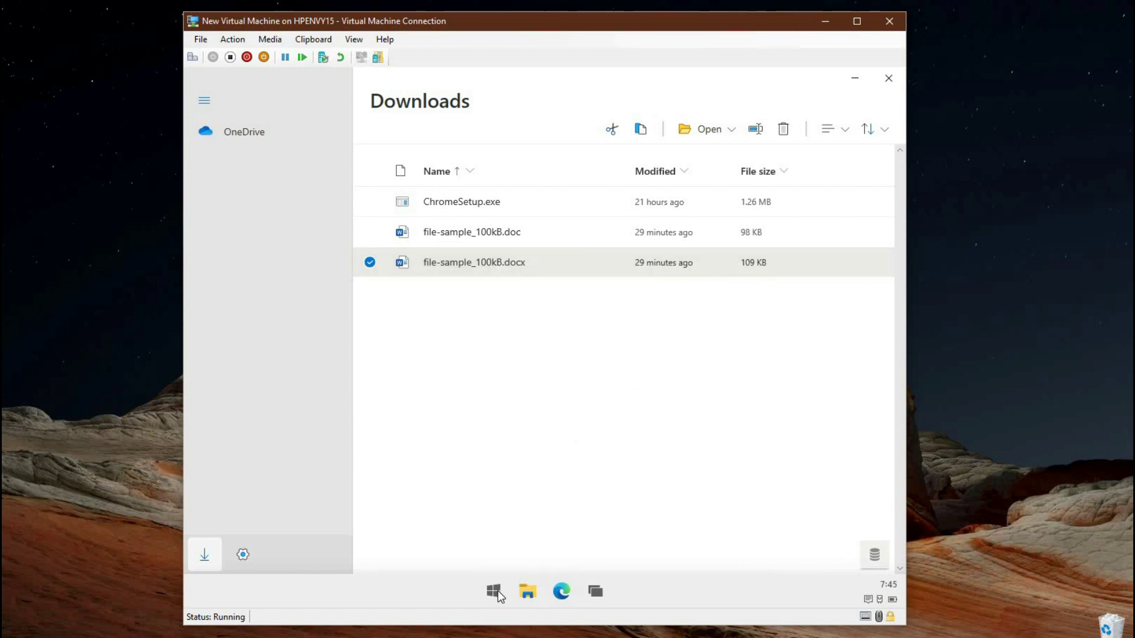
Step: Look at Microsoft Store in the Start menu, return to the Downloads folder, and minimize Files
{"action": "left_click", "coordinate": [495, 592]}
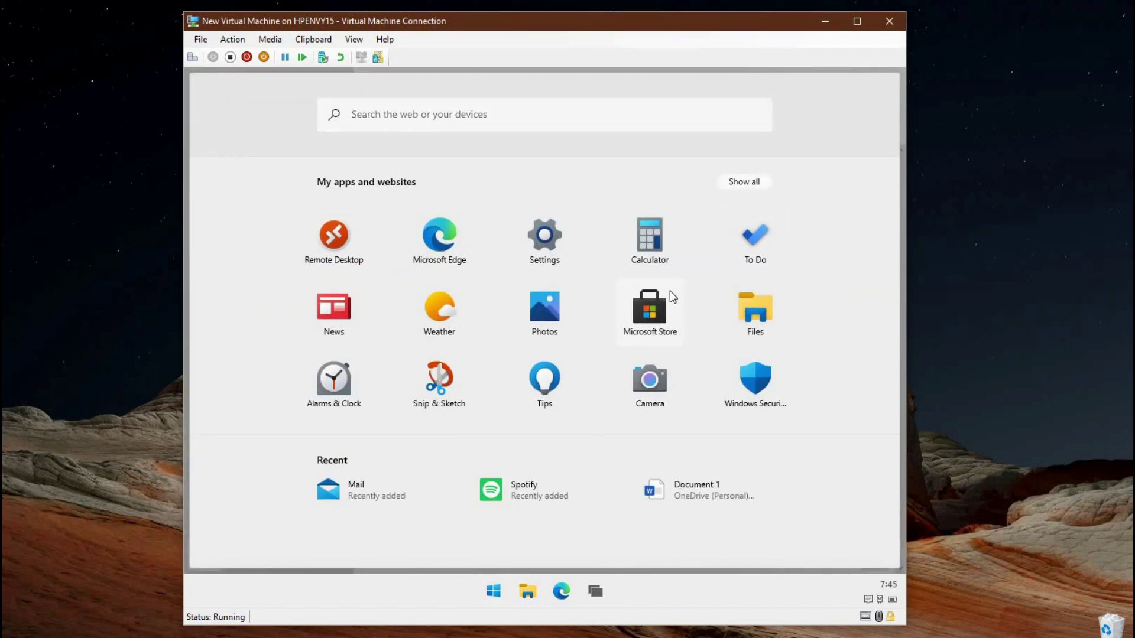
{"action": "left_click", "coordinate": [670, 292]}
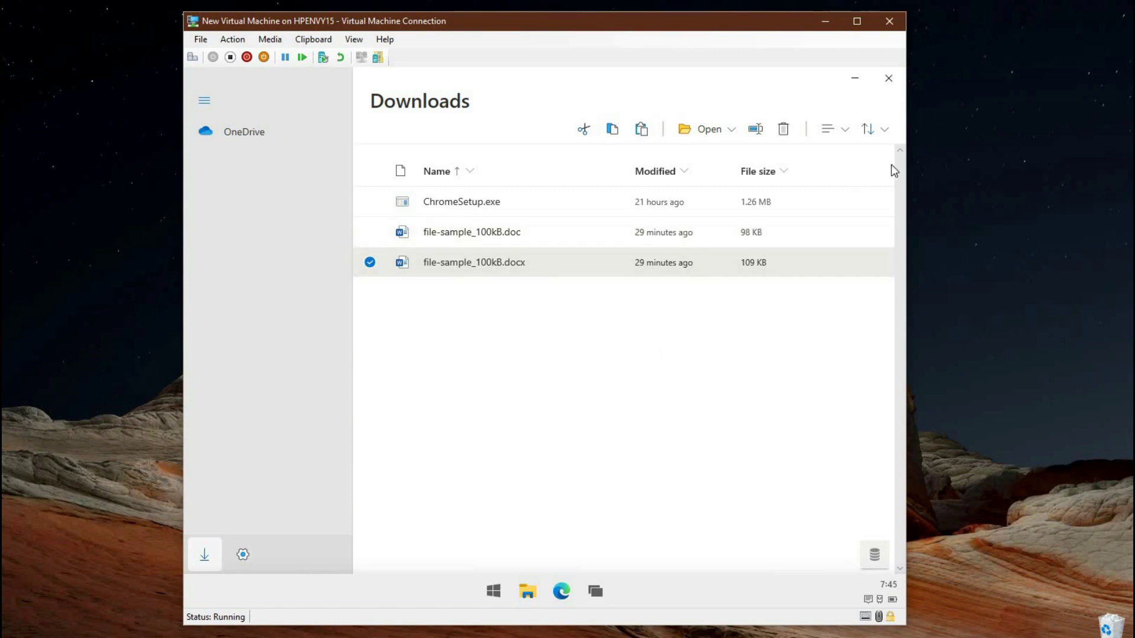
{"action": "left_click", "coordinate": [856, 83]}
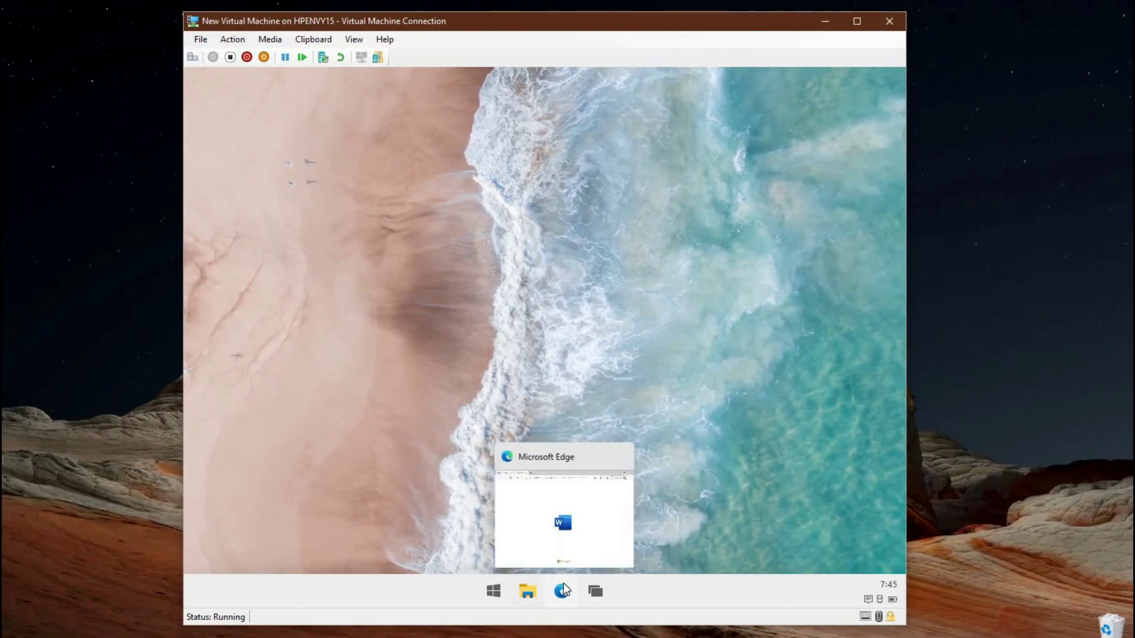
Step: Restore Microsoft Edge to view Document 1 in Word online, and close the browser
{"action": "left_click", "coordinate": [564, 589]}
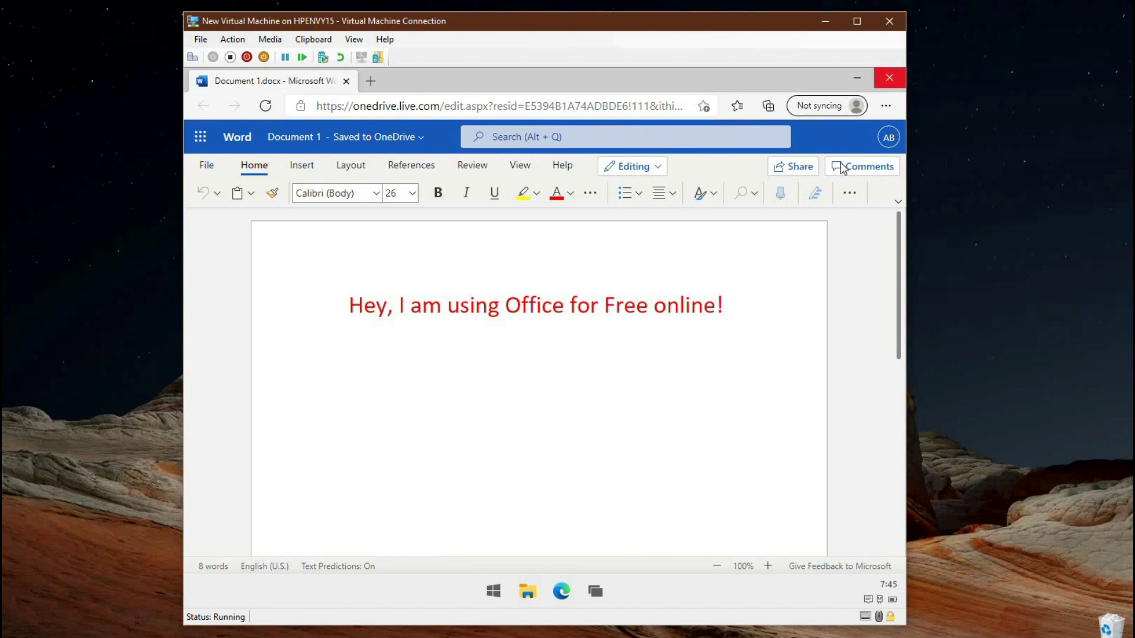
{"action": "left_click", "coordinate": [890, 81]}
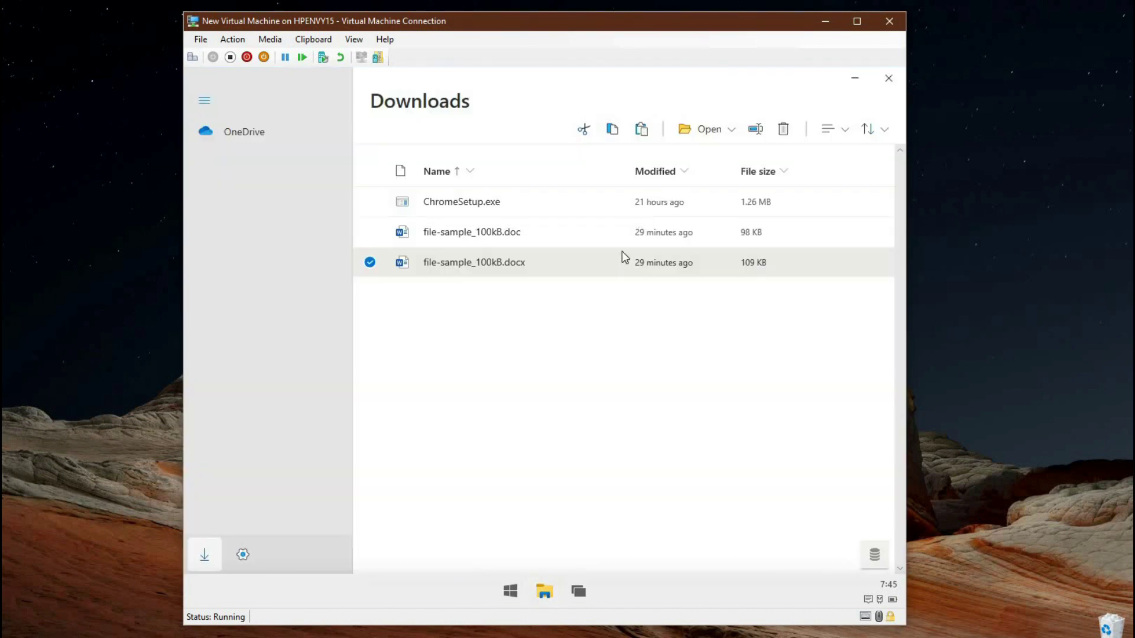
Step: Open and dismiss the Start menu over the Downloads folder, and minimize Files to the desktop
{"action": "left_click", "coordinate": [513, 588]}
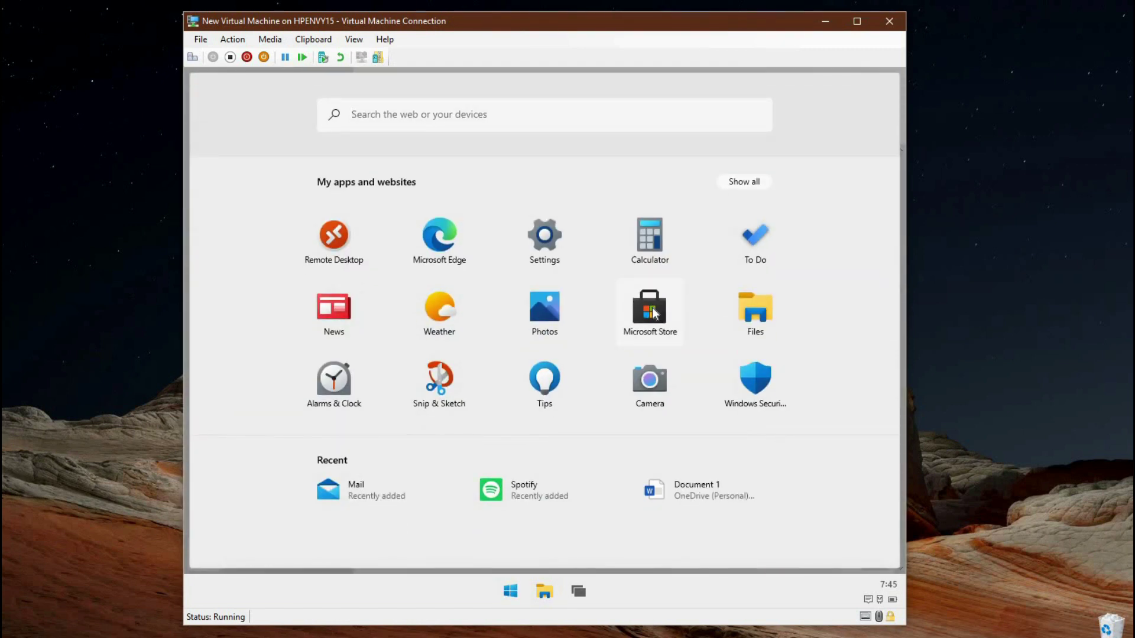
{"action": "left_click", "coordinate": [853, 68]}
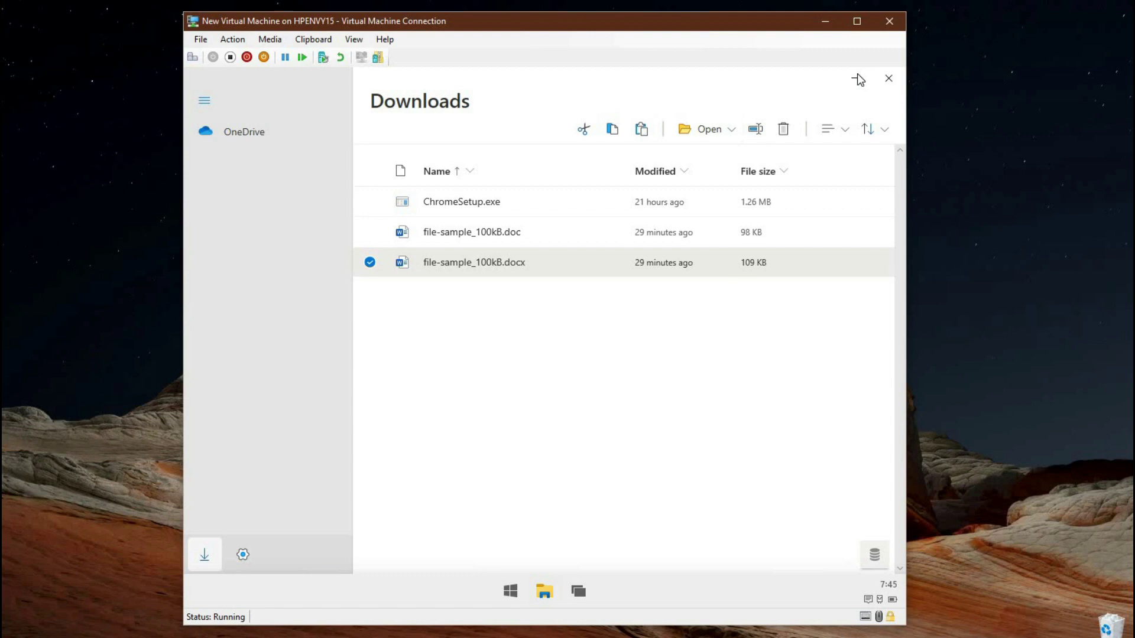
{"action": "left_click", "coordinate": [857, 76]}
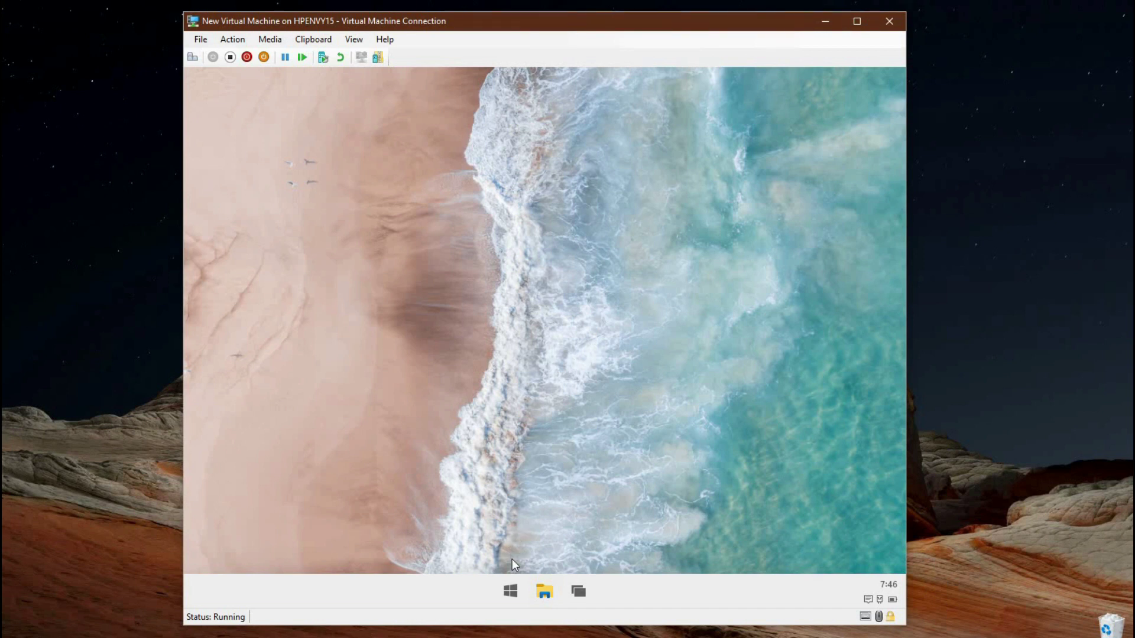
Step: Expand the Start menu to show all apps and launch News
{"action": "key", "text": "super"}
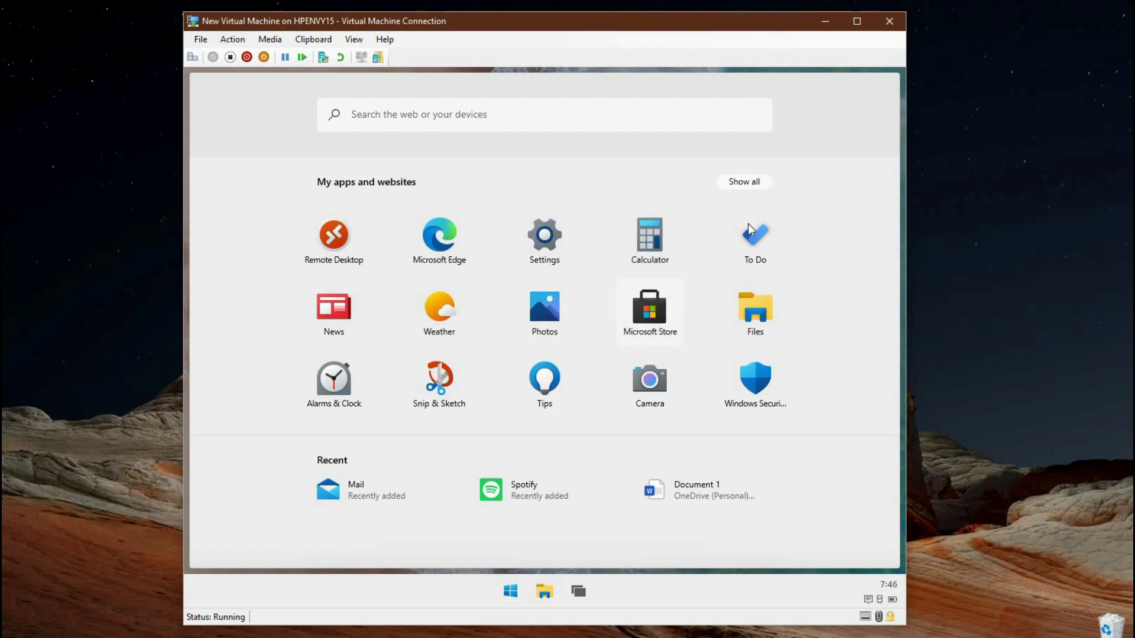
{"action": "key", "text": "super"}
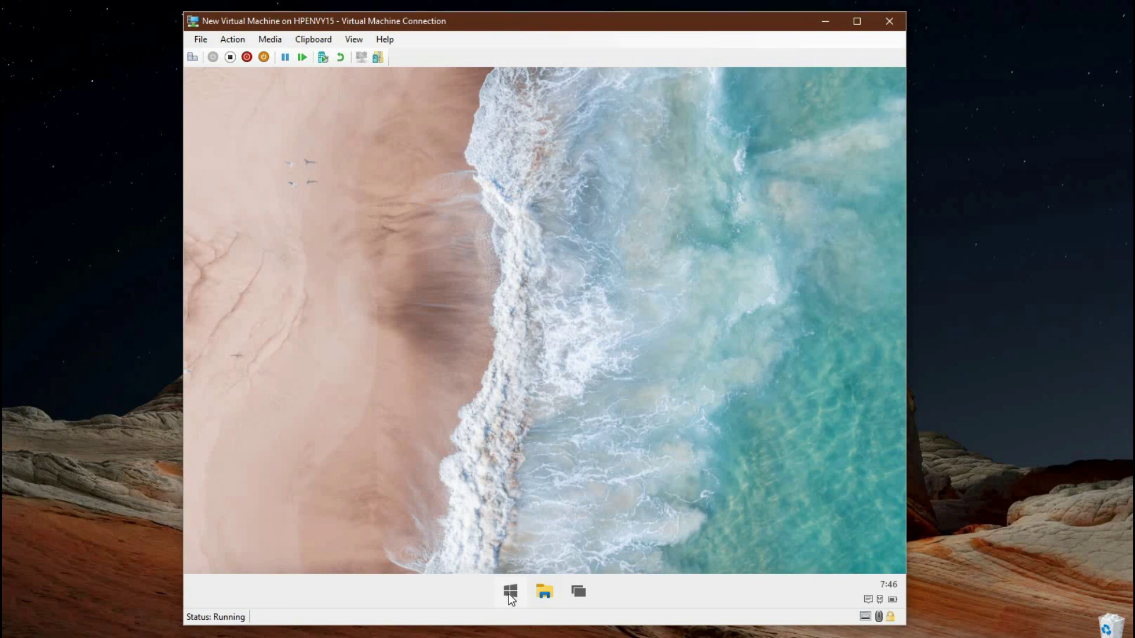
{"action": "left_click", "coordinate": [509, 593]}
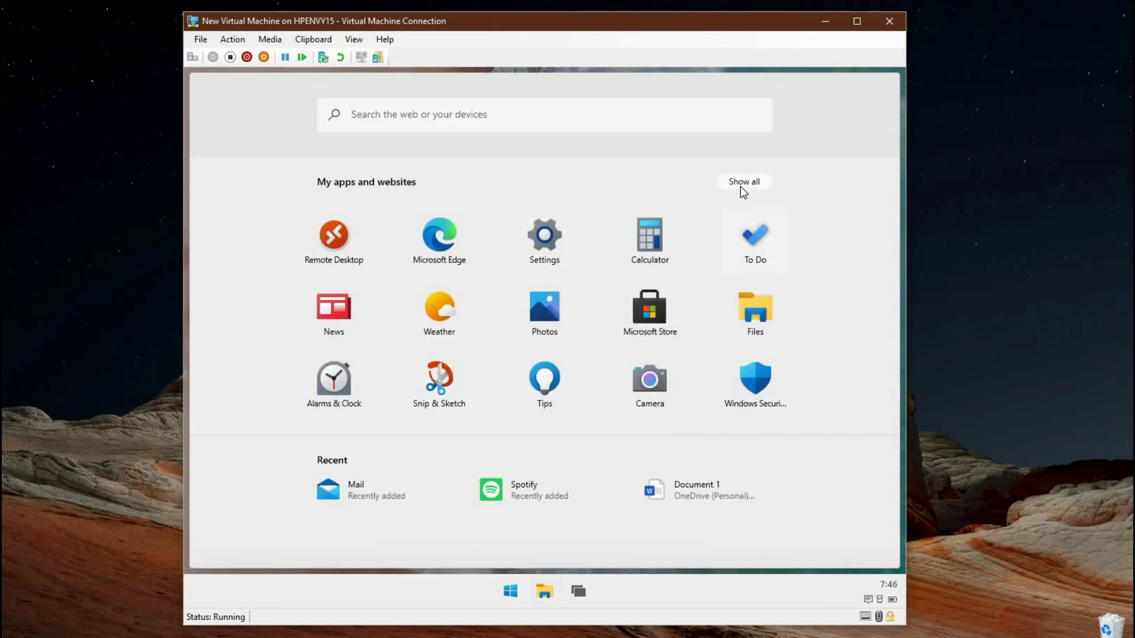
{"action": "left_click", "coordinate": [743, 191]}
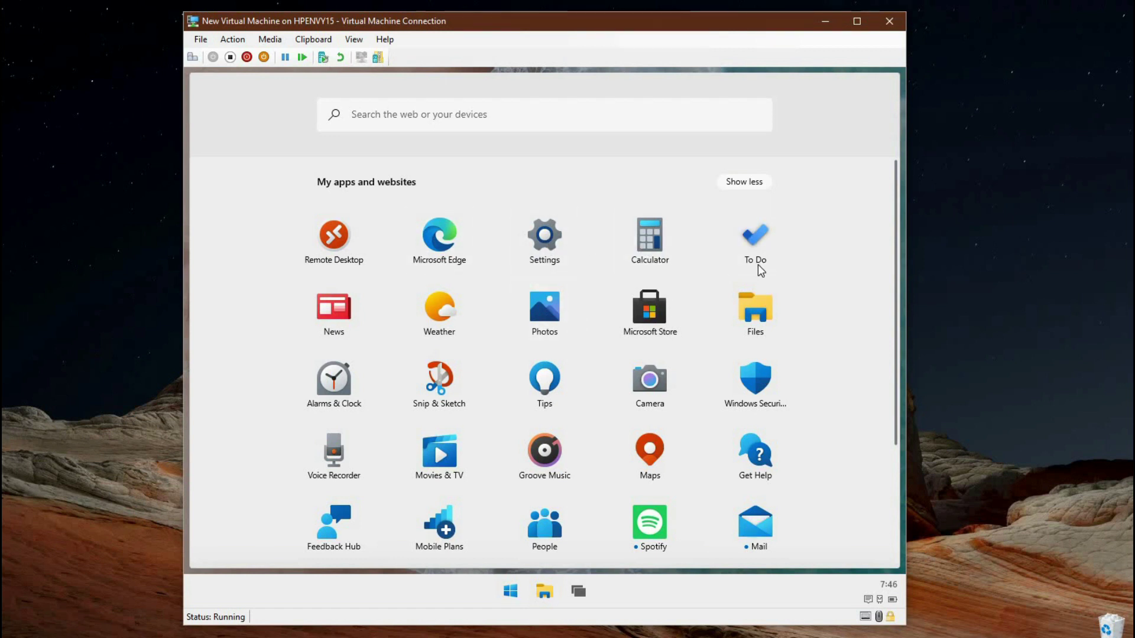
{"action": "left_click", "coordinate": [339, 318]}
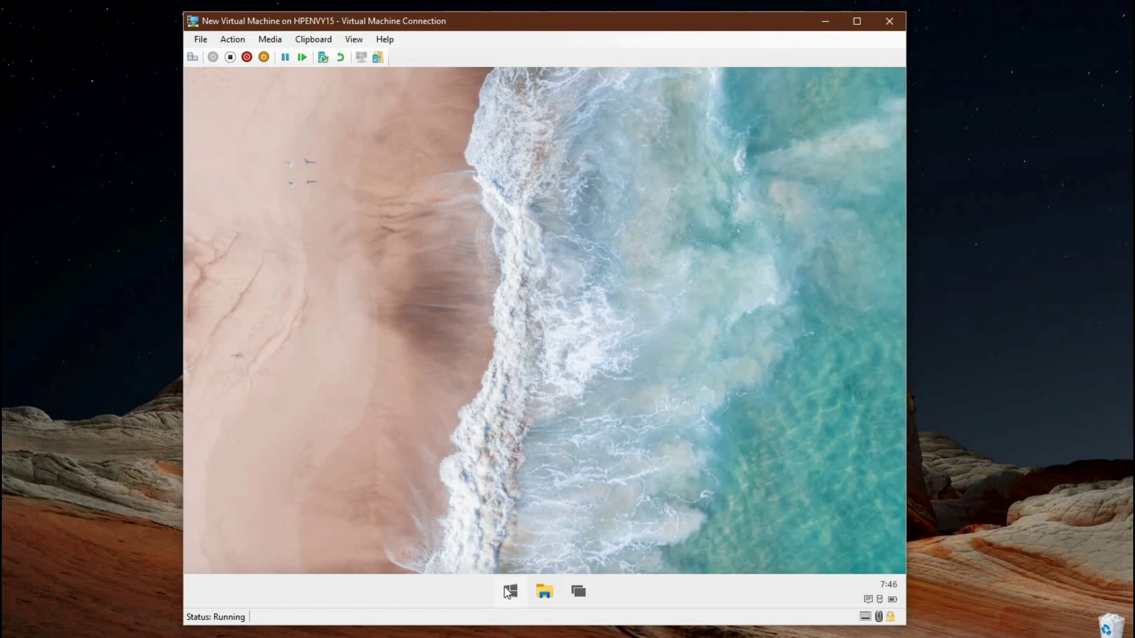
Step: Launch Weather from the Start menu, reopen the menu, and dismiss it
{"action": "key", "text": "super"}
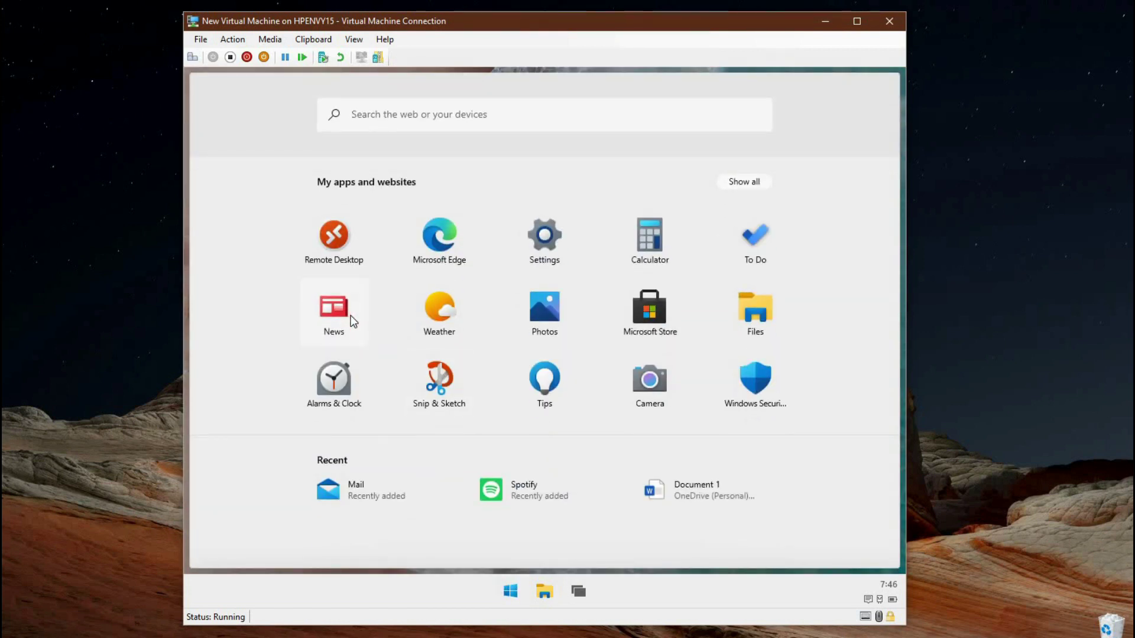
{"action": "left_click", "coordinate": [456, 314]}
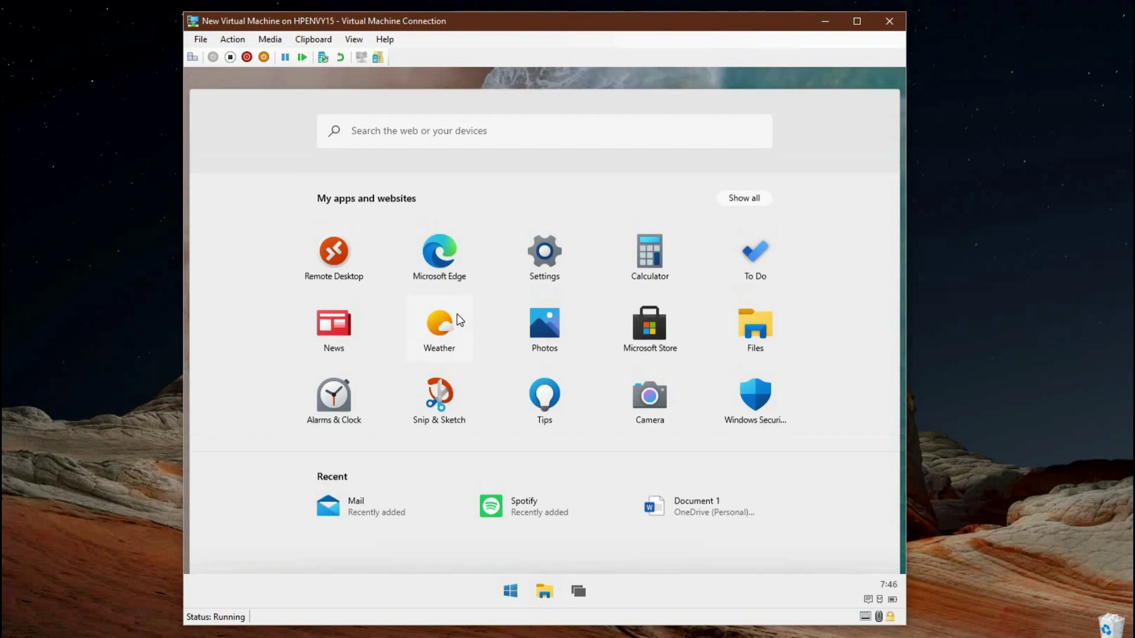
{"action": "key", "text": "super"}
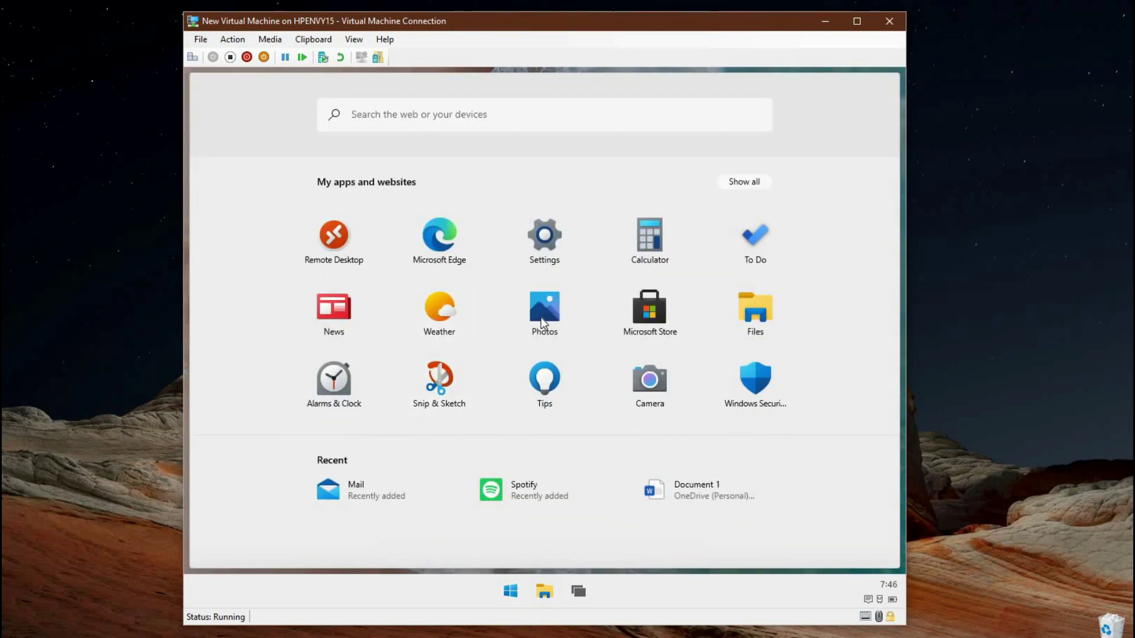
{"action": "key", "text": "Escape"}
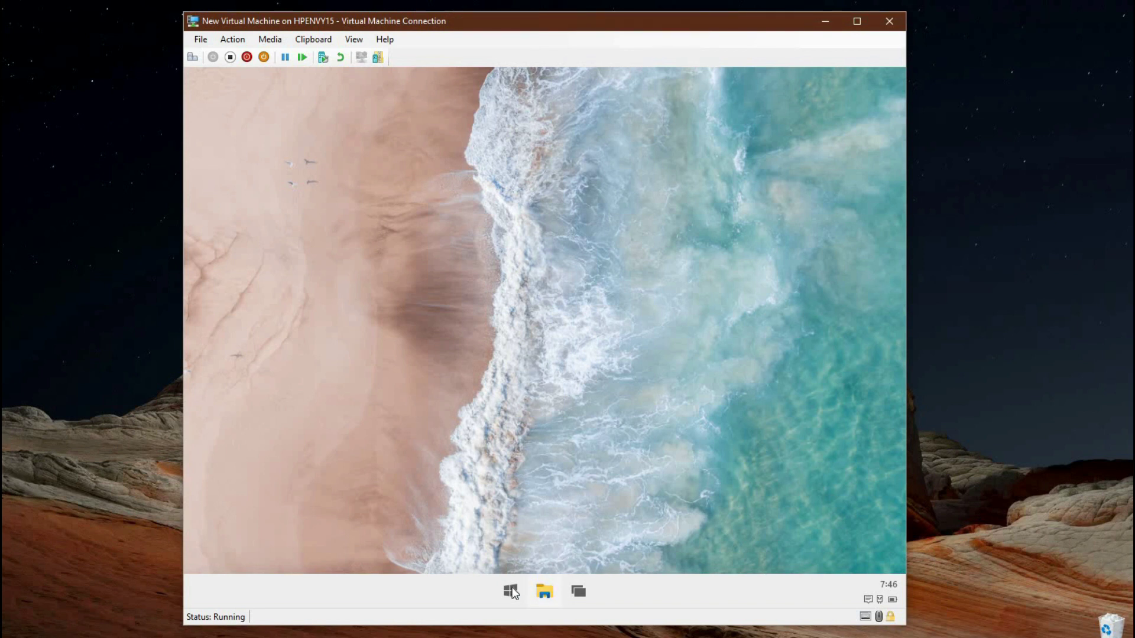
Step: Launch Photos from the Start menu and bring the Start menu back up
{"action": "key", "text": "super"}
{"action": "left_click", "coordinate": [550, 314]}
{"action": "left_click", "coordinate": [512, 594]}
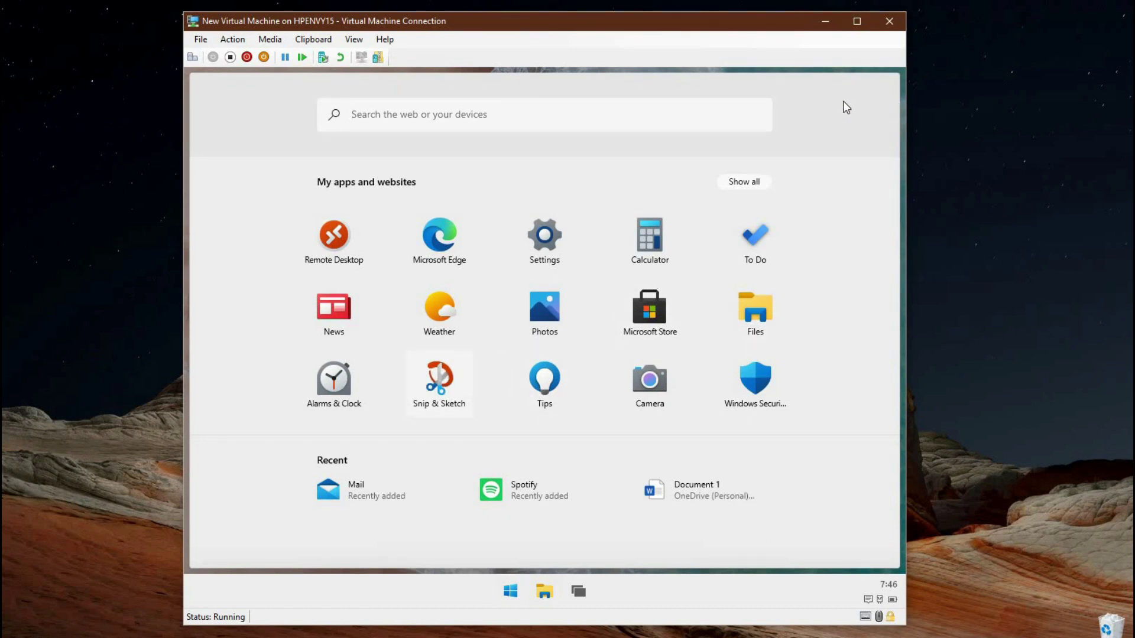
Step: Dismiss and reopen the Start menu, and start a screen snip
{"action": "key", "text": "Escape"}
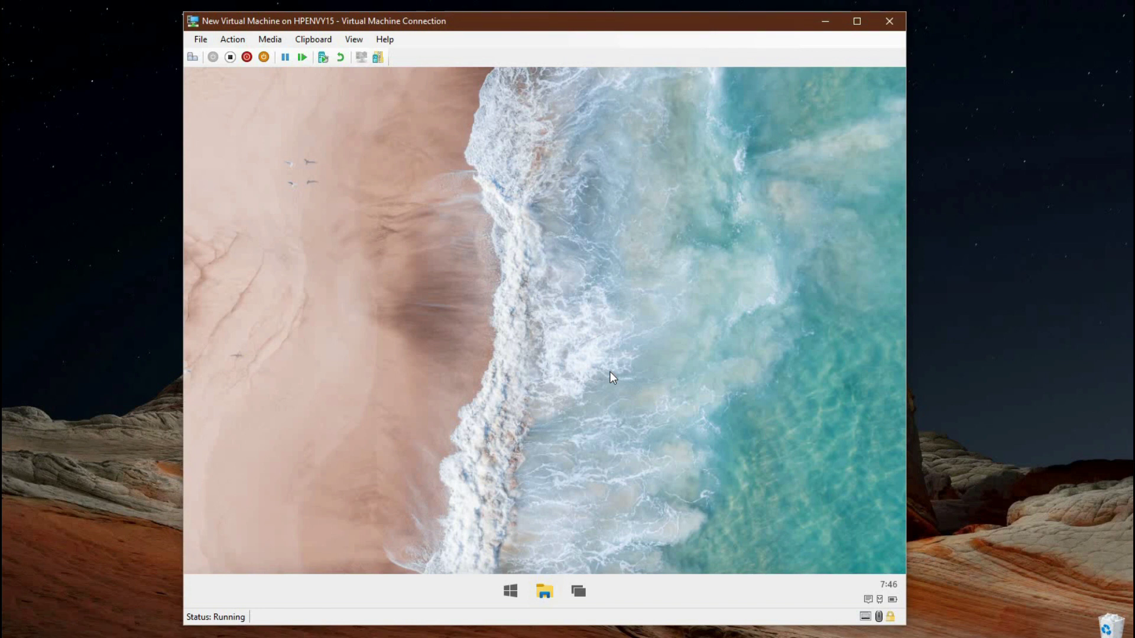
{"action": "key", "text": "super"}
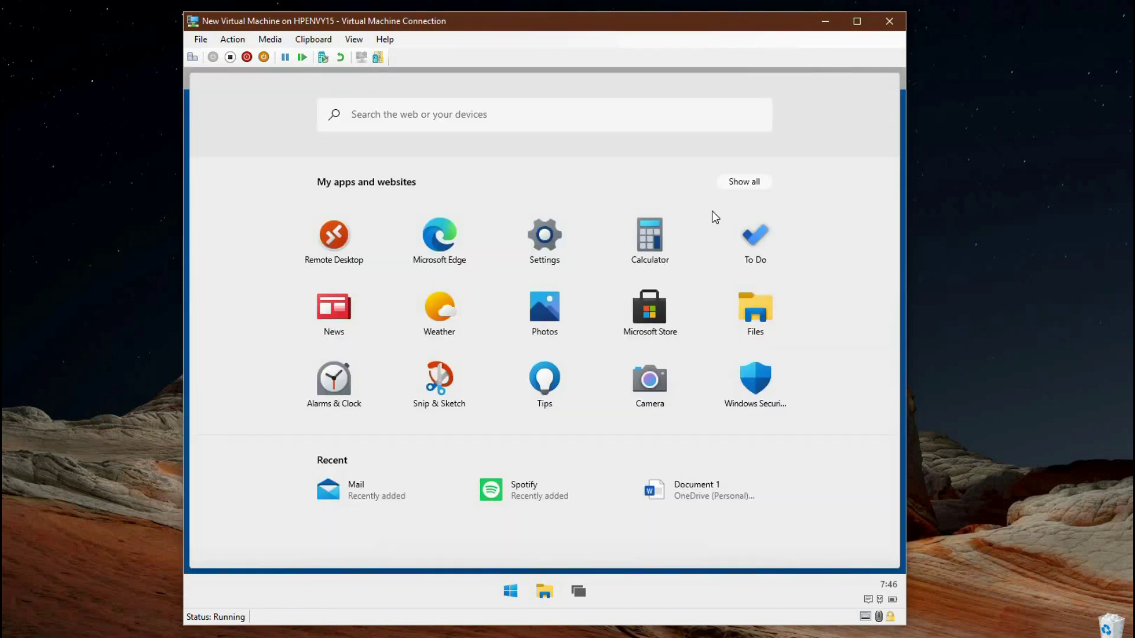
{"action": "key", "text": "super+shift+s"}
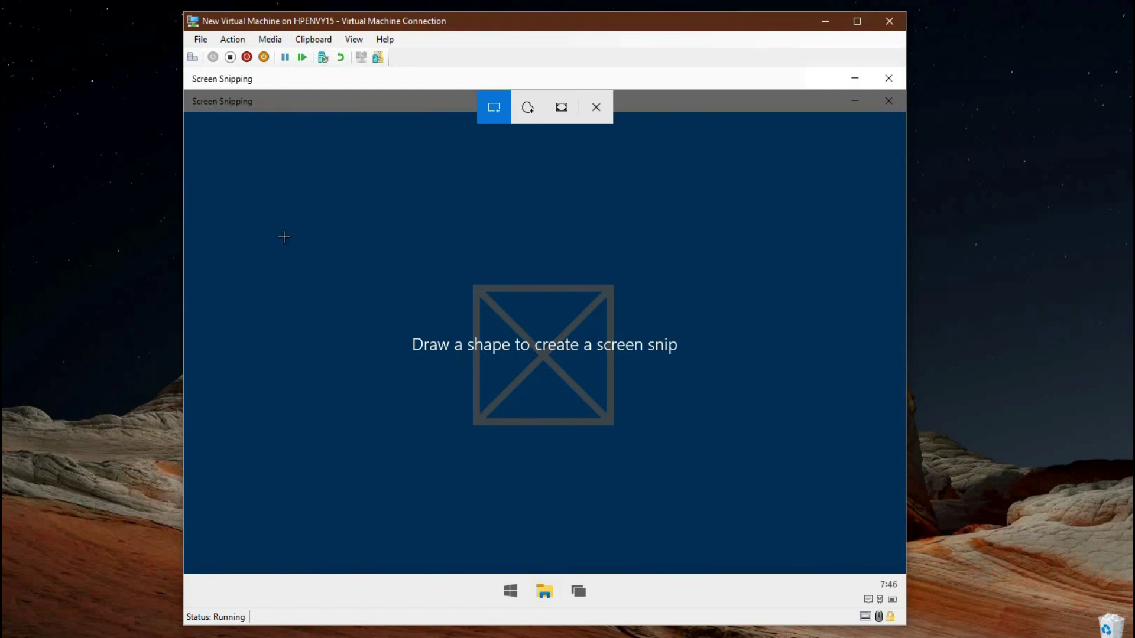
Step: Snap the Screen Snipping window to the left half of the virtual machine's display, and close it
{"action": "left_click_drag", "start_coordinate": [218, 80], "coordinate": [201, 103]}
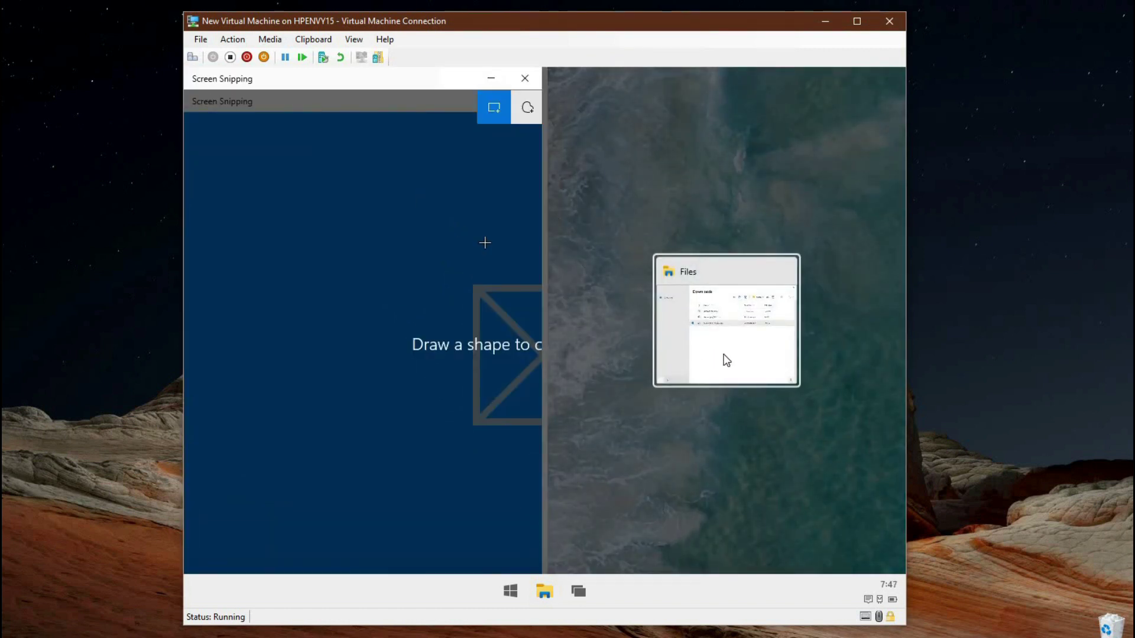
{"action": "left_click", "coordinate": [564, 174]}
{"action": "left_click", "coordinate": [526, 80]}
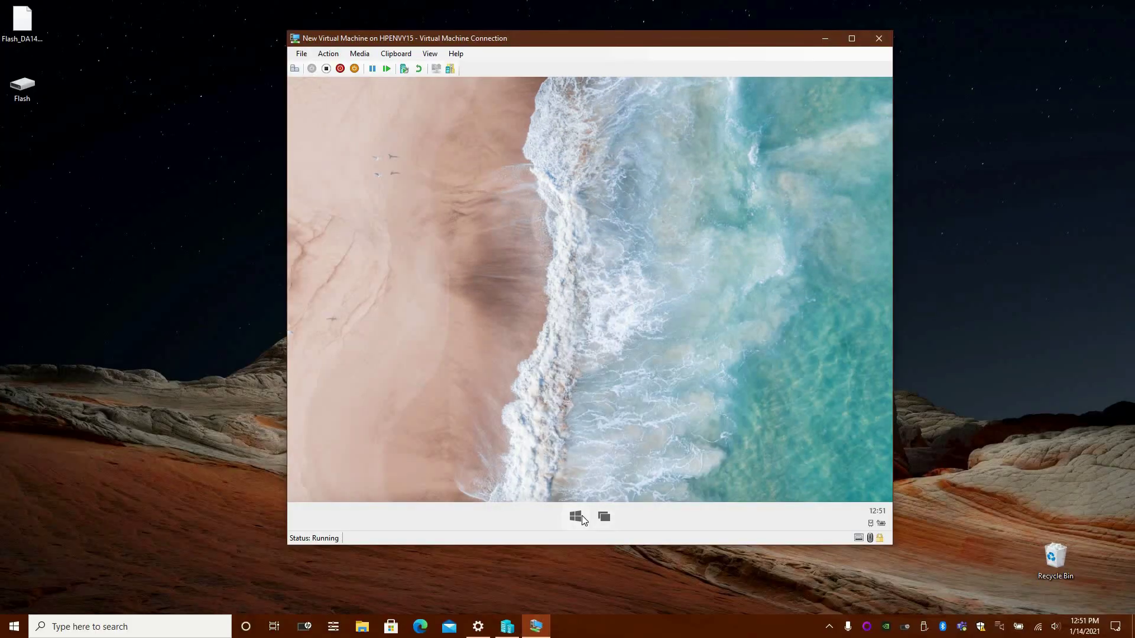
Step: Try out the virtual machine's Start menu, Task View and system tray in turn from its taskbar
{"action": "left_click", "coordinate": [582, 519]}
{"action": "left_click", "coordinate": [609, 519]}
{"action": "left_click", "coordinate": [610, 520]}
{"action": "left_click", "coordinate": [883, 522]}
{"action": "left_click", "coordinate": [525, 509]}
{"action": "left_click", "coordinate": [574, 518]}
{"action": "left_click", "coordinate": [603, 519]}
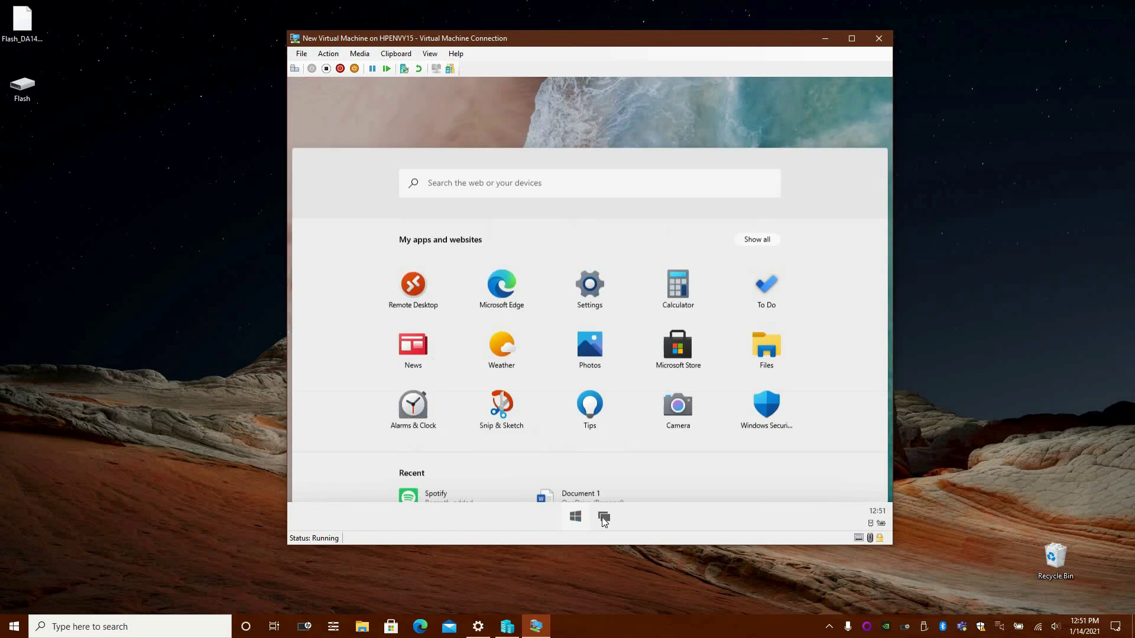